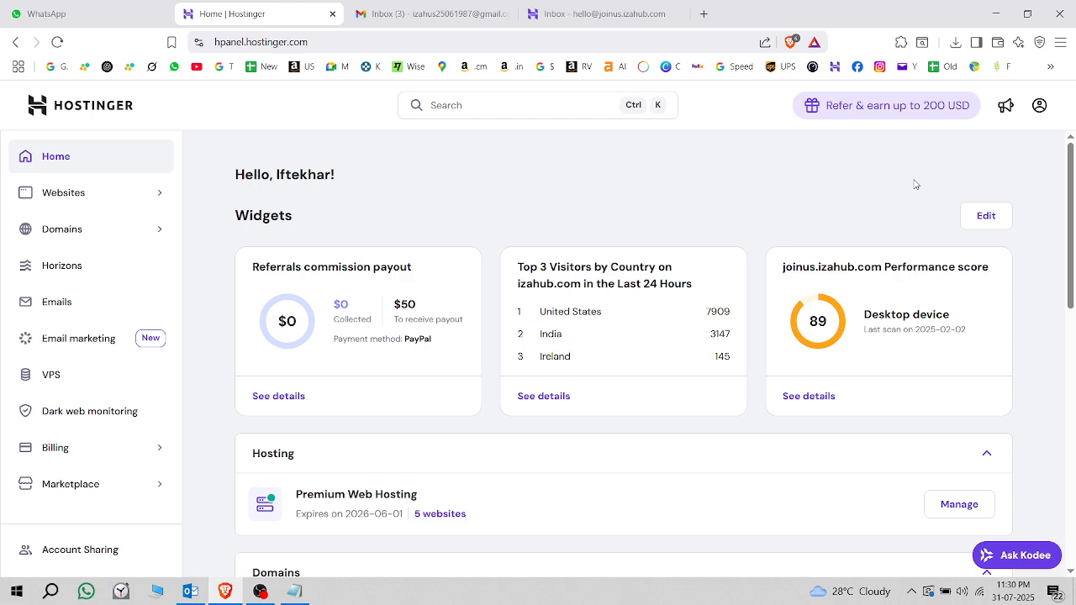
left_click(576, 15)
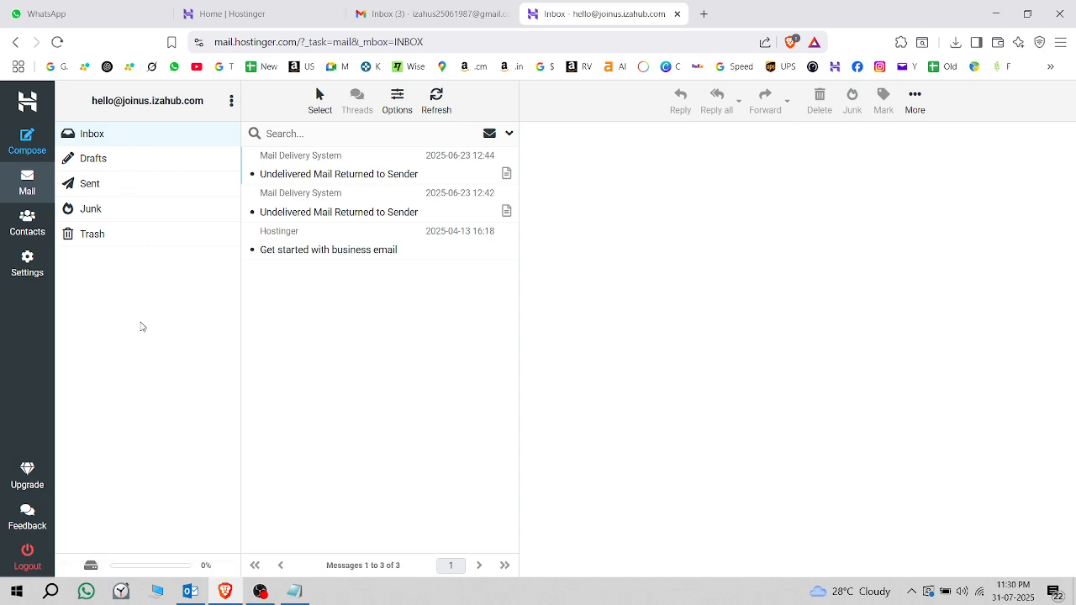
left_click(410, 10)
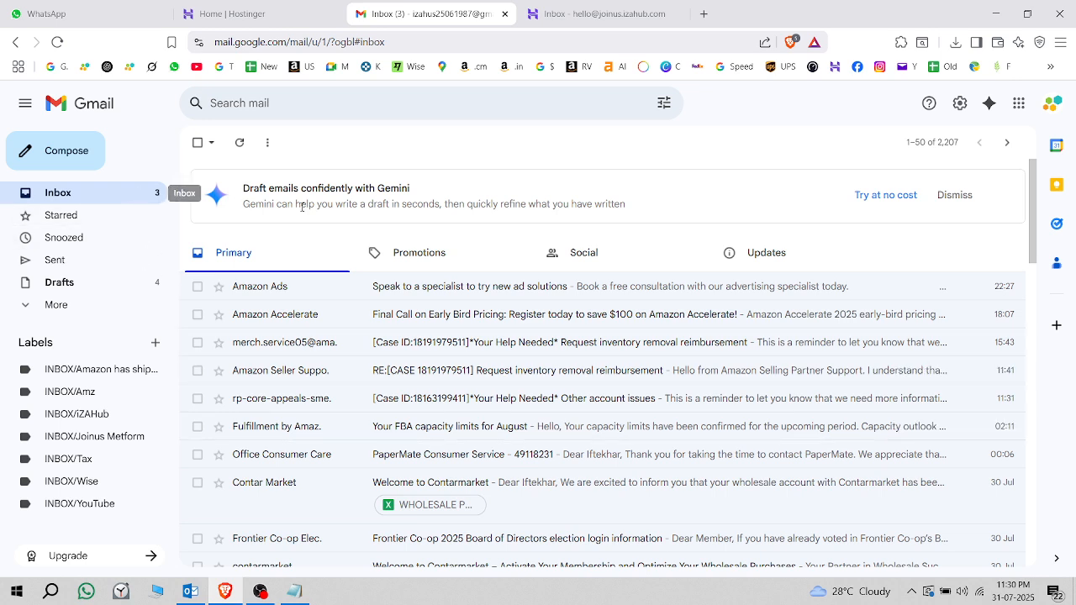
left_click(258, 15)
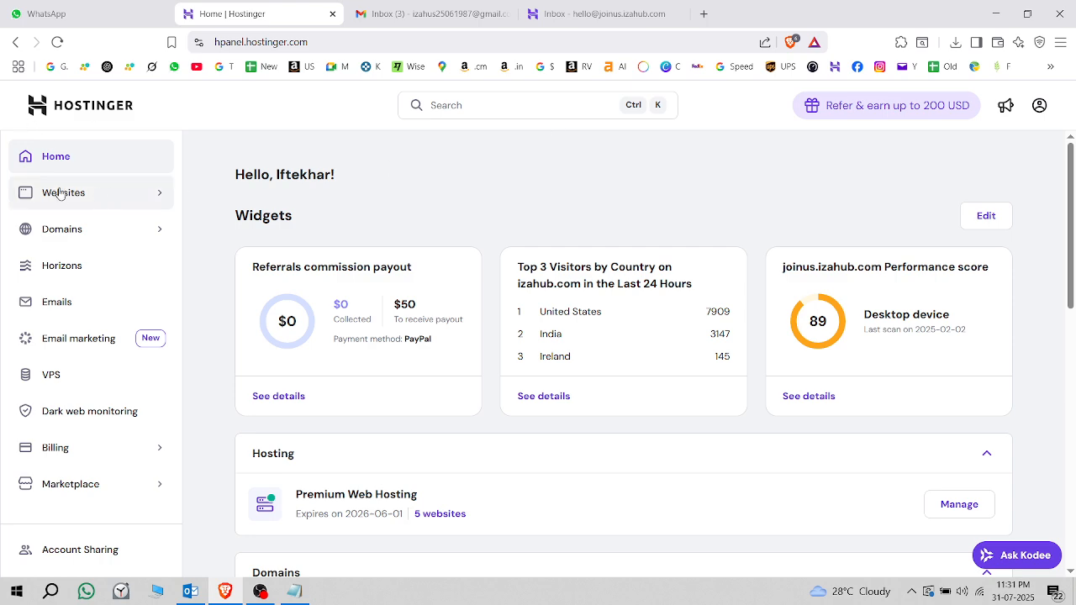
Open the management page of the izahub.com free email plan from the Hostinger email plans.
left_click(59, 304)
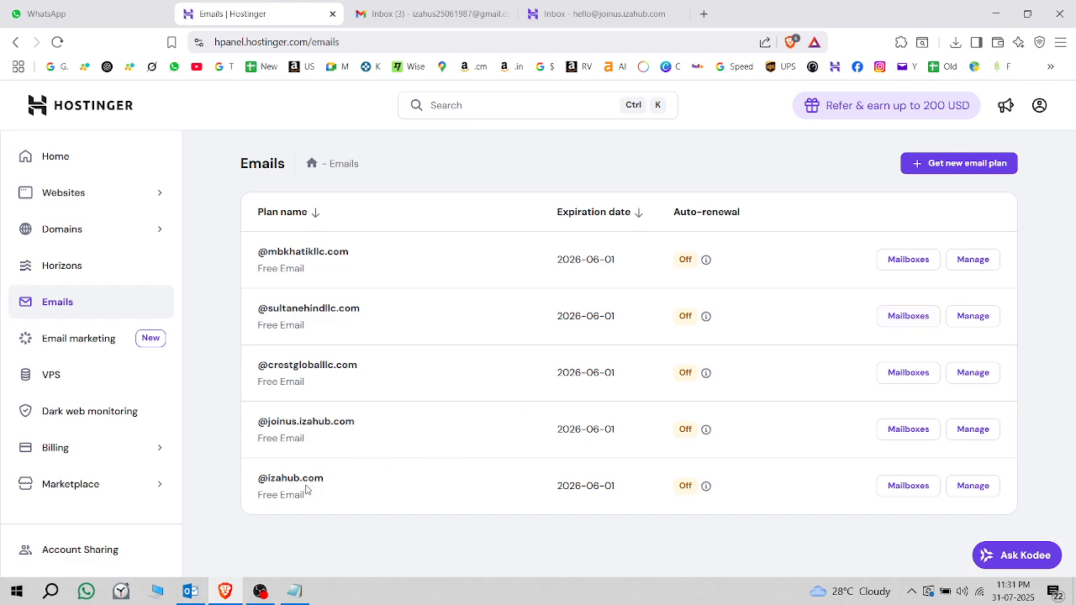
left_click_drag(316, 480, 252, 495)
left_click(329, 505)
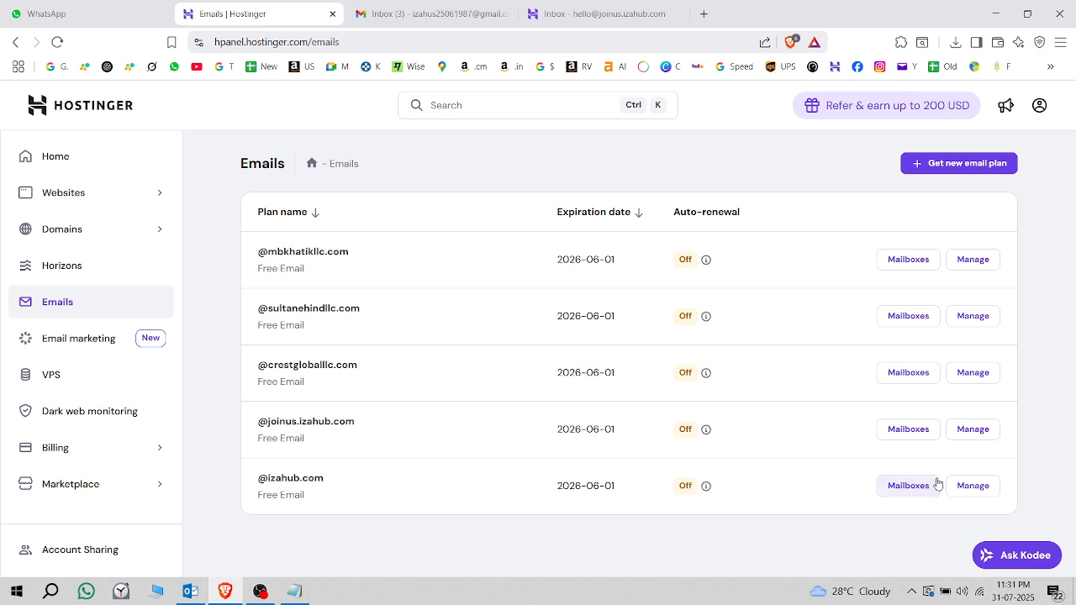
left_click_drag(244, 484, 355, 482)
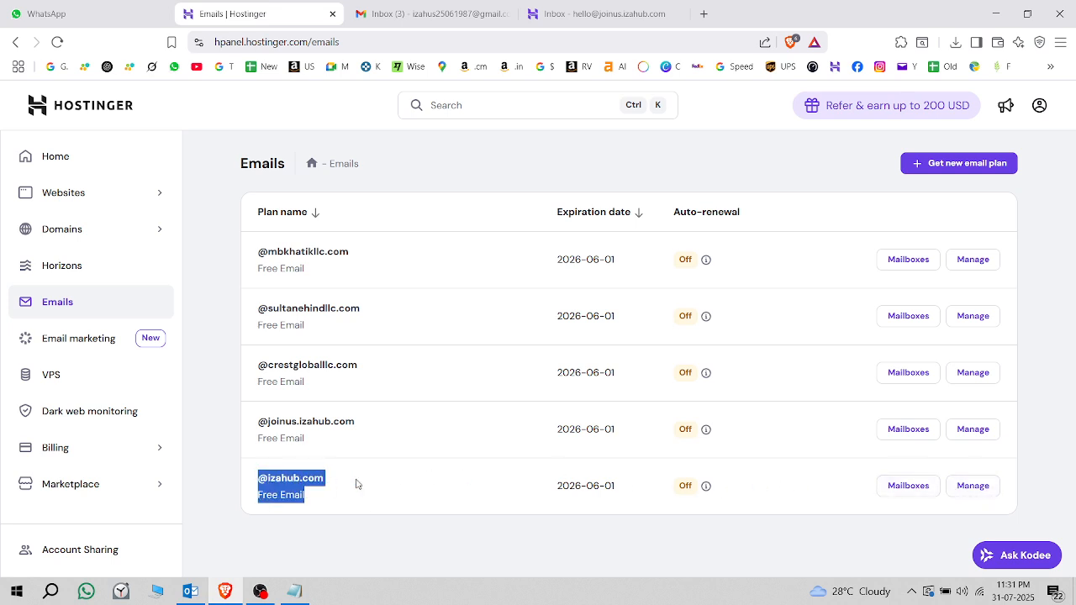
left_click(356, 484)
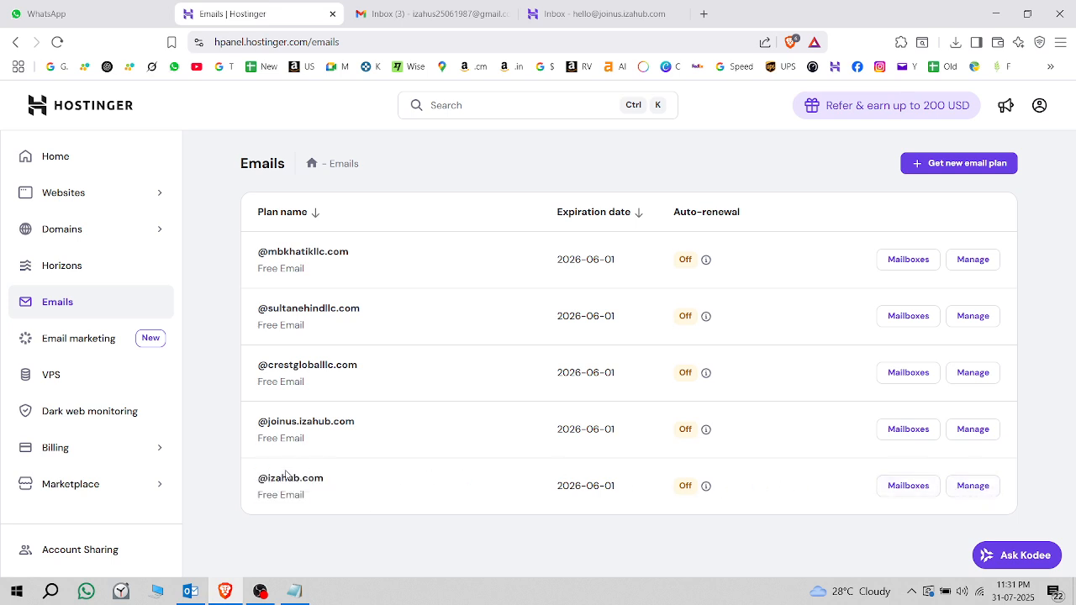
left_click(973, 487)
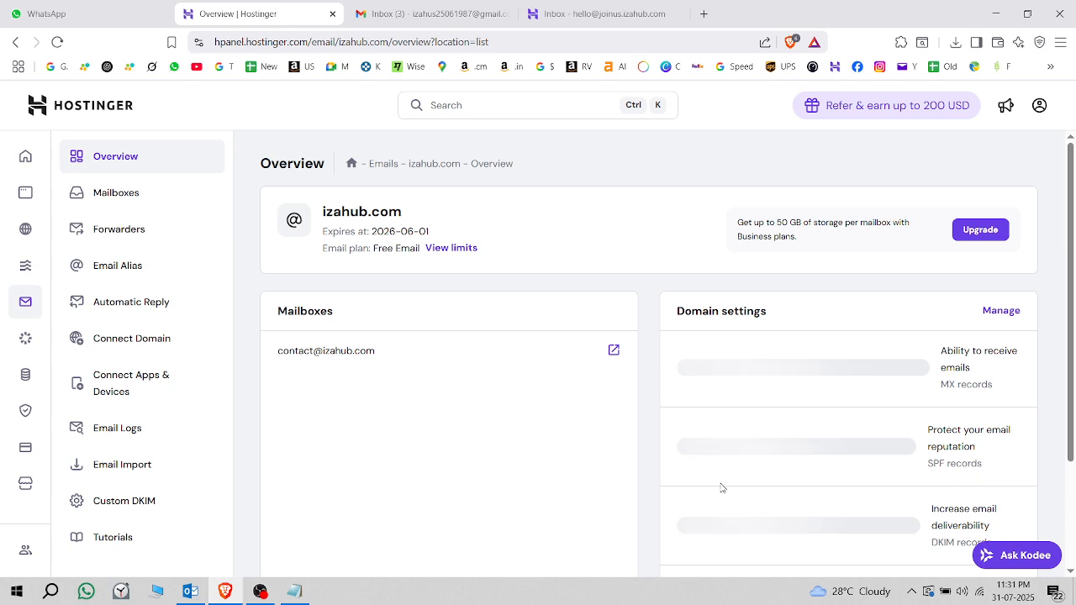
left_click_drag(386, 353, 262, 351)
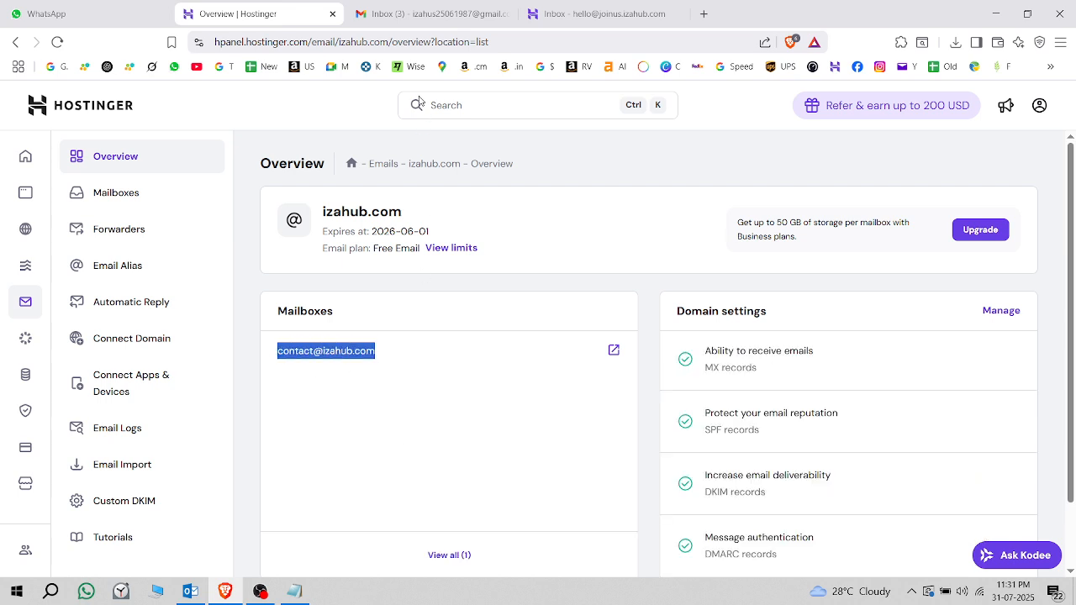
left_click(391, 12)
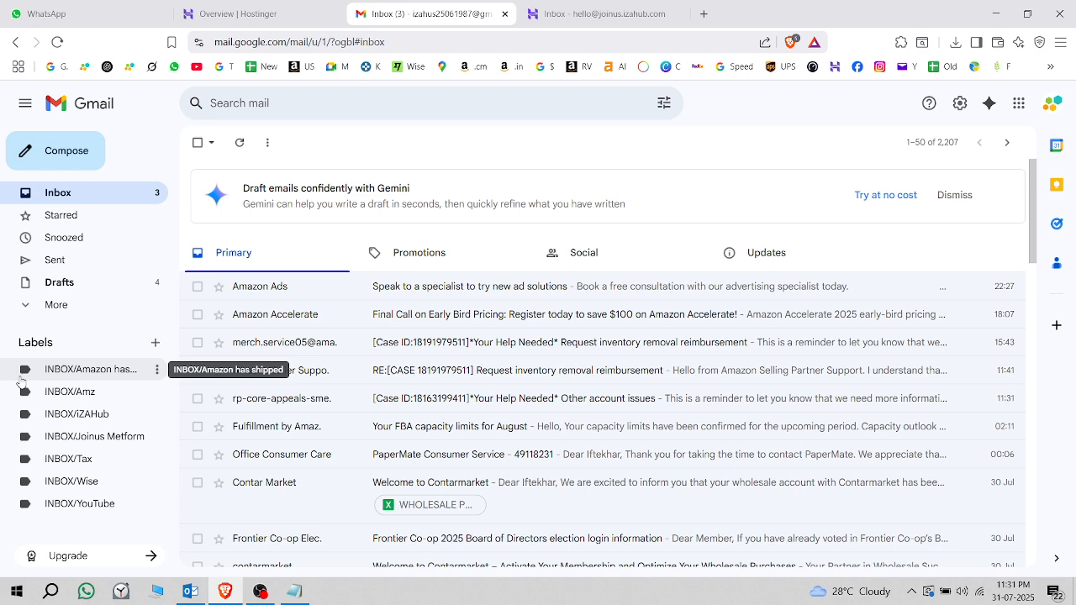
left_click(242, 10)
left_click(384, 416)
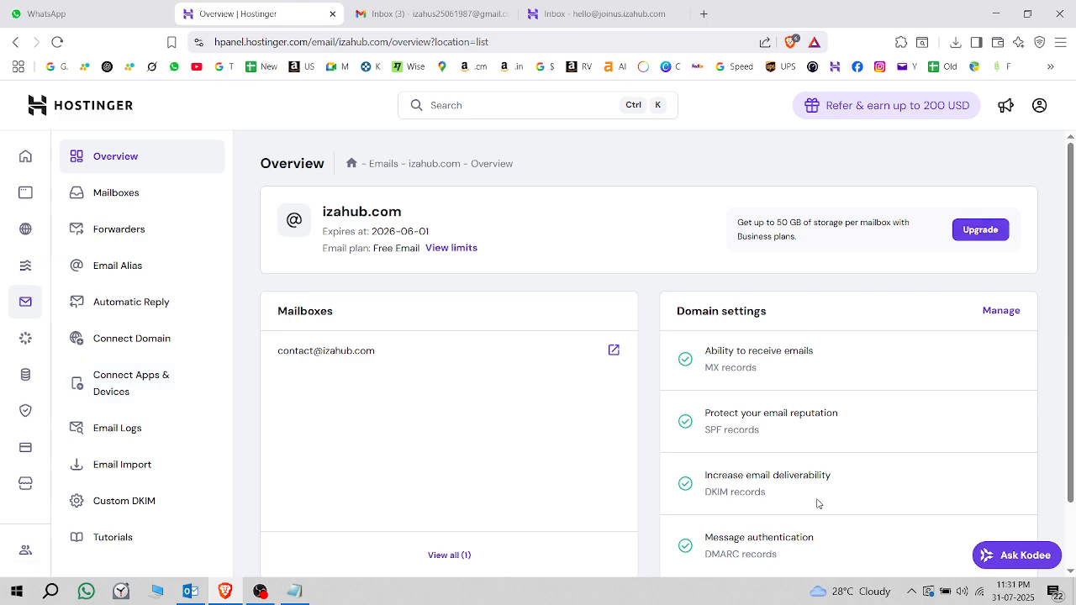
Open the Connect Apps & Devices page for izahub.com and capture a screenshot of the email server configuration settings.
left_click(152, 386)
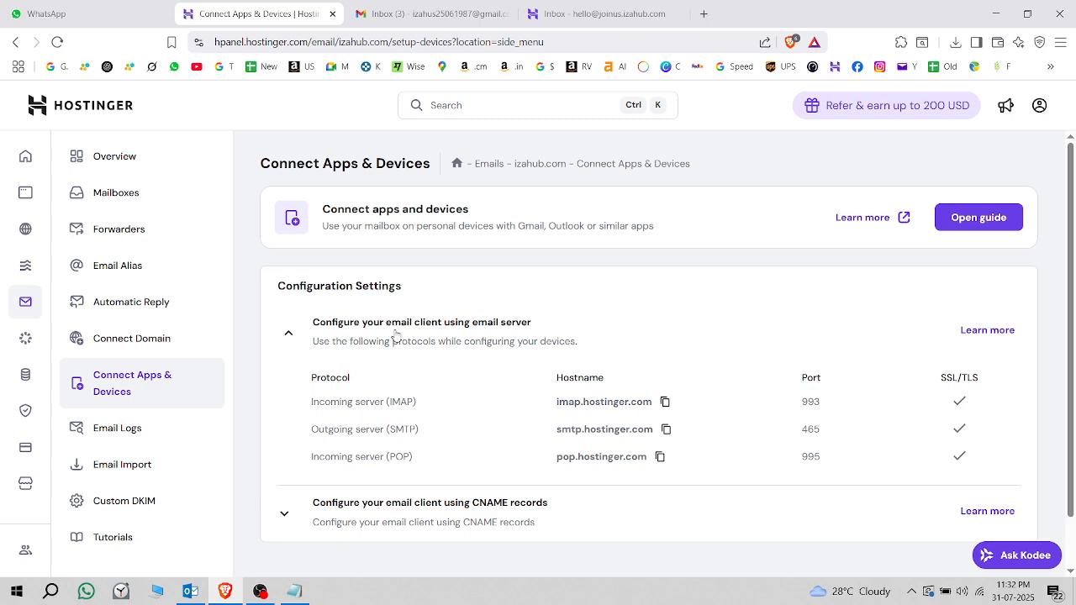
key("super+shift+s")
left_click_drag(266, 301, 1056, 527)
Switch to Gmail and open the Accounts and Import section of the full settings.
left_click(426, 8)
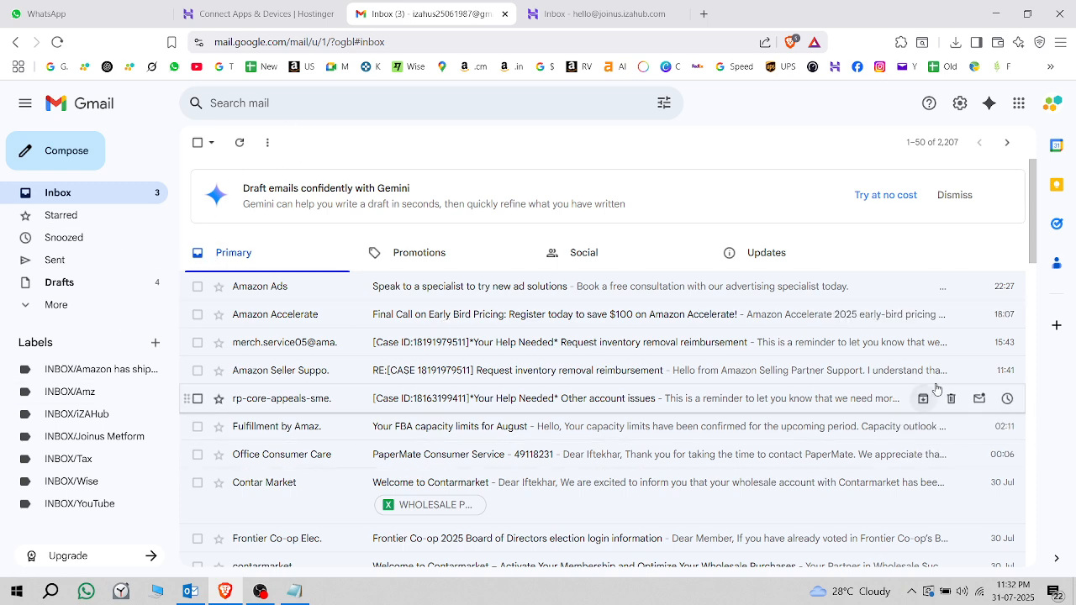
left_click(959, 104)
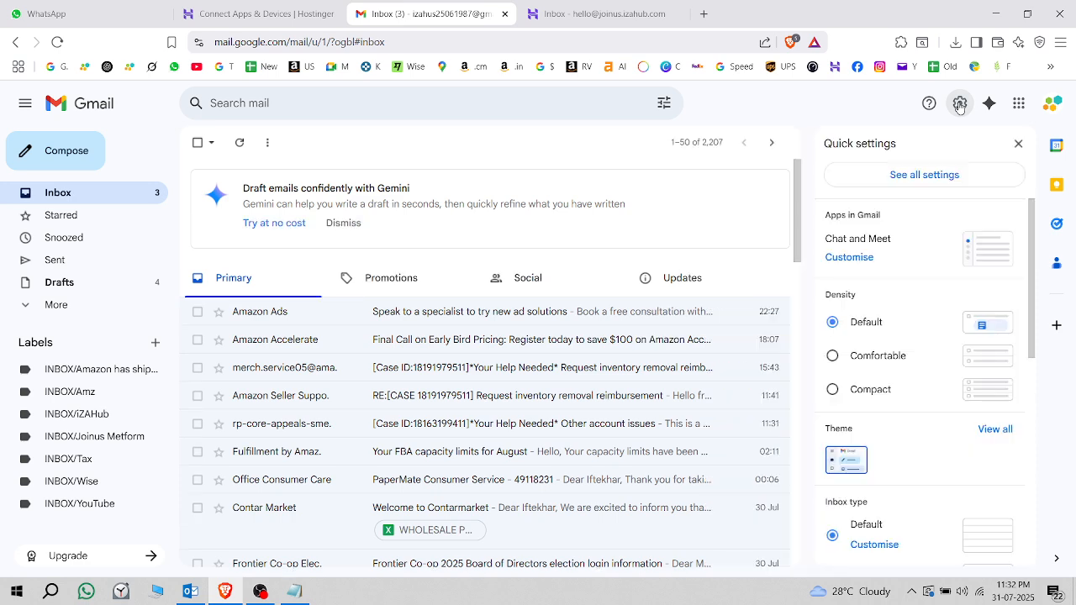
left_click(933, 180)
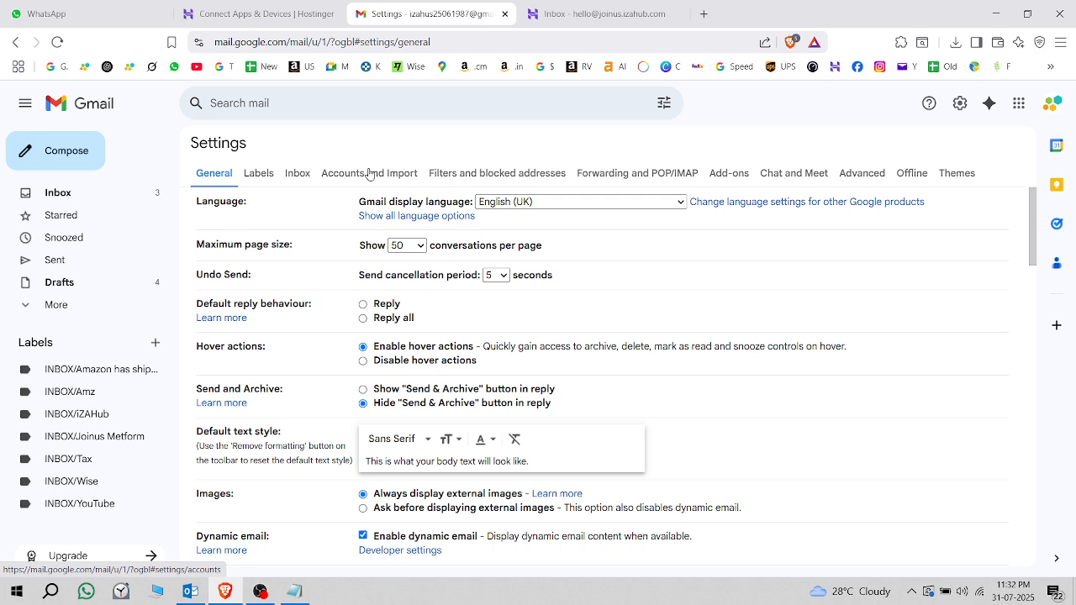
left_click(369, 172)
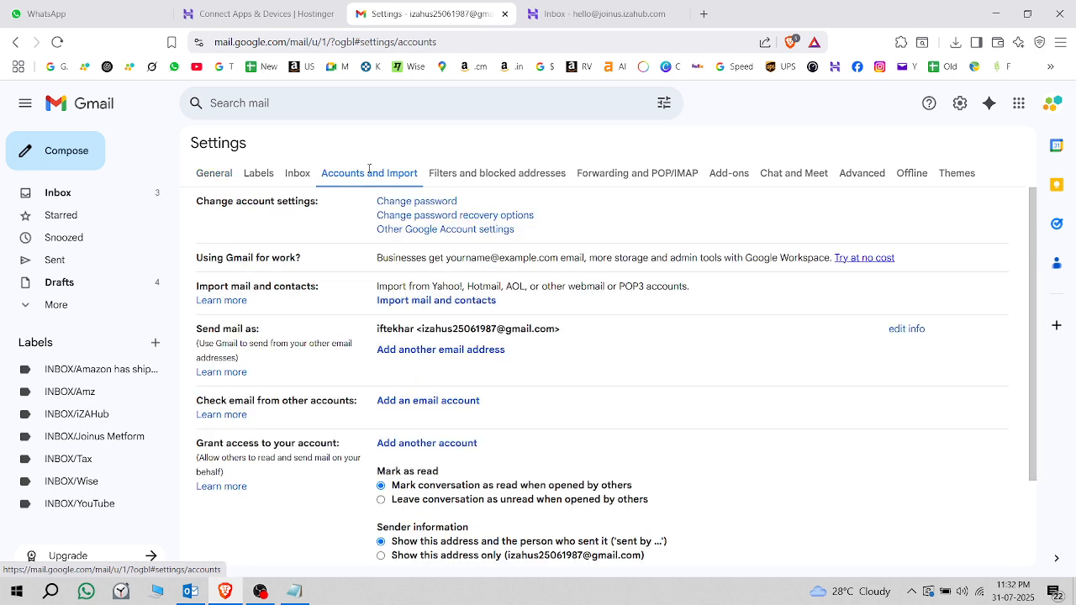
Start adding an email account to check mail from and submit the izahub.com mailbox's email address.
left_click(432, 405)
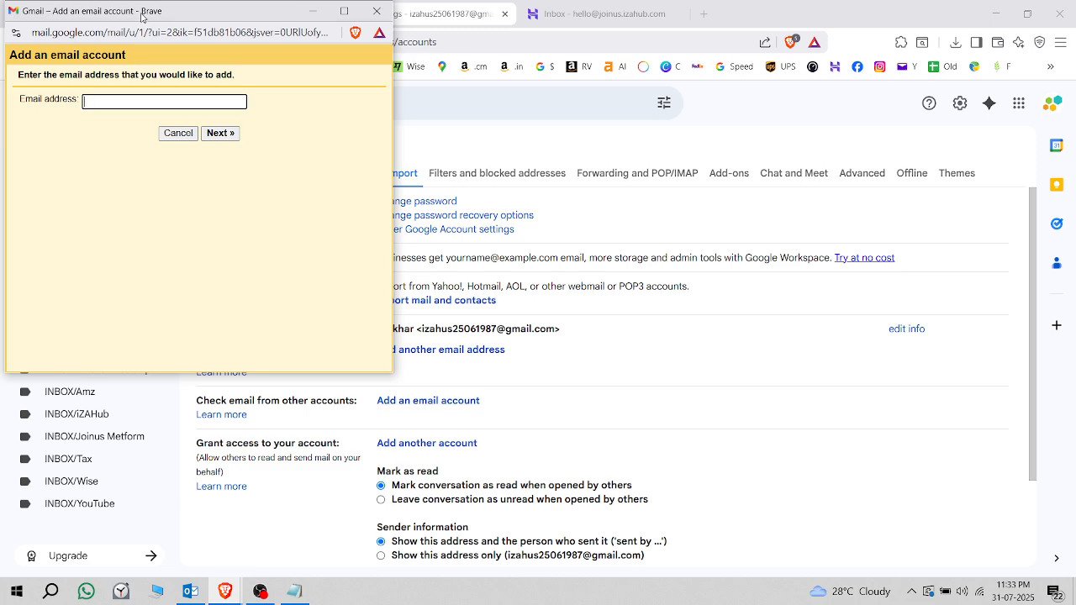
left_click_drag(144, 16, 632, 127)
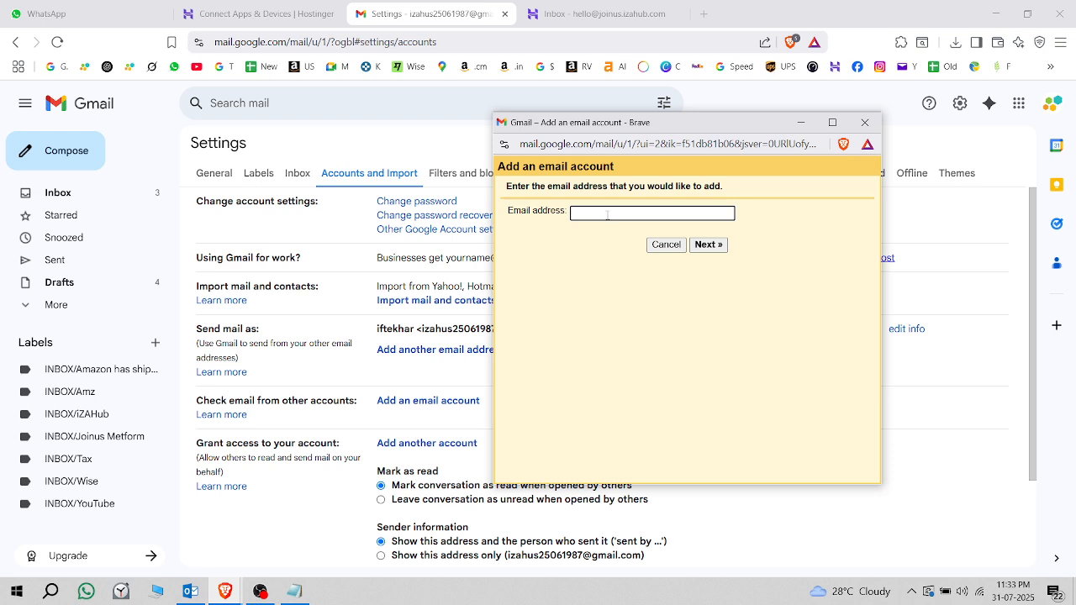
left_click(607, 215)
left_click(657, 233)
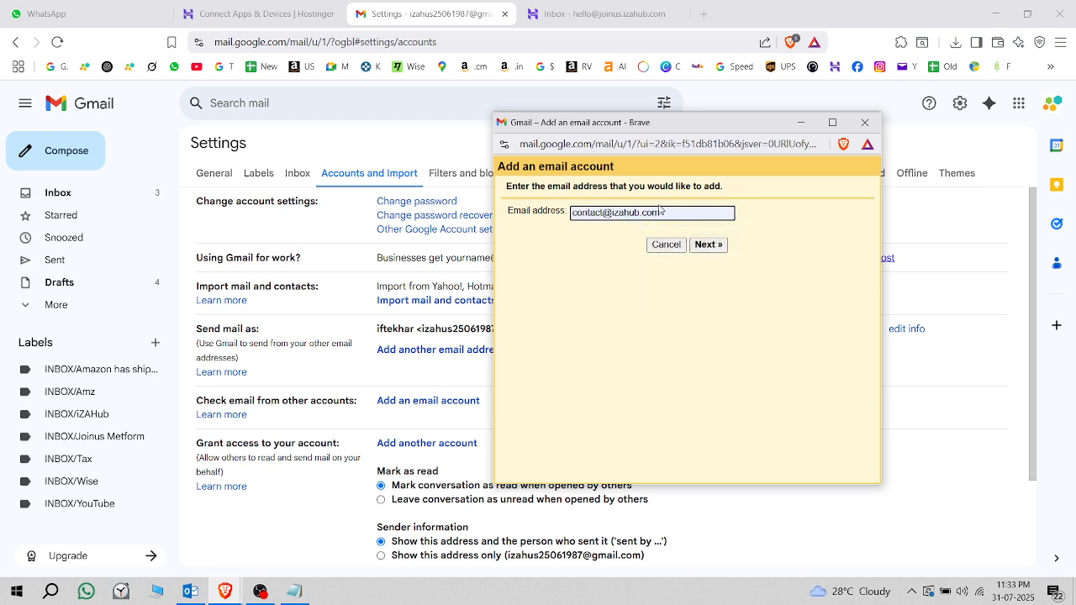
left_click(670, 212)
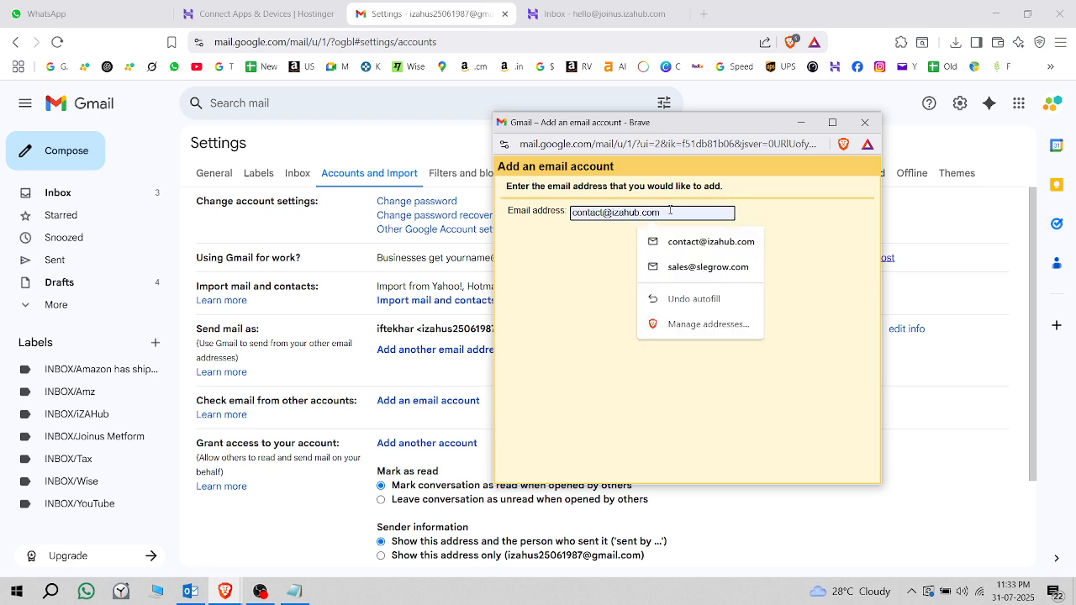
left_click(569, 243)
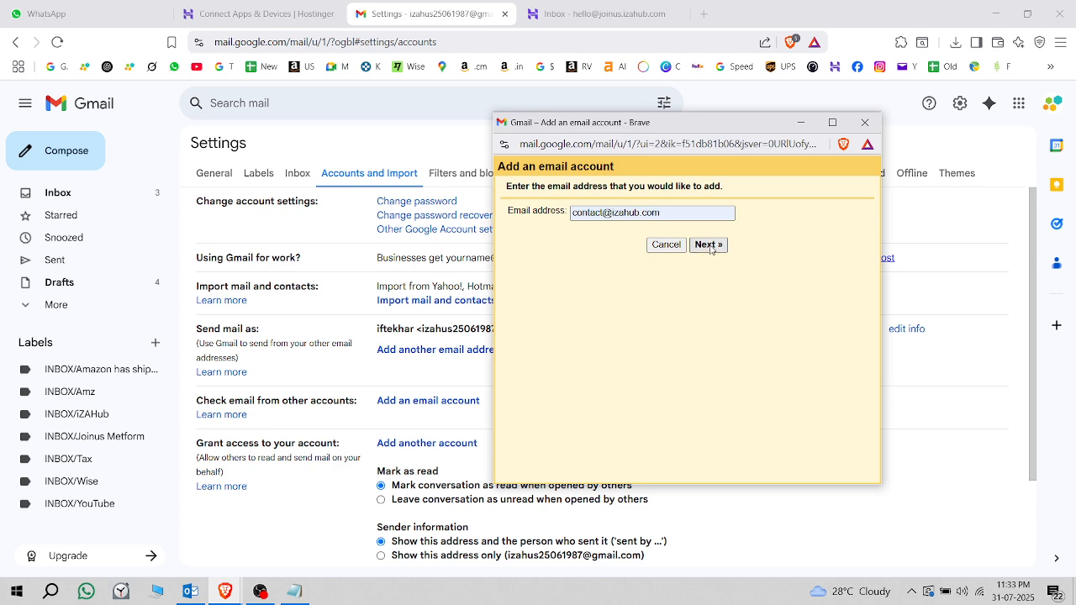
left_click(709, 246)
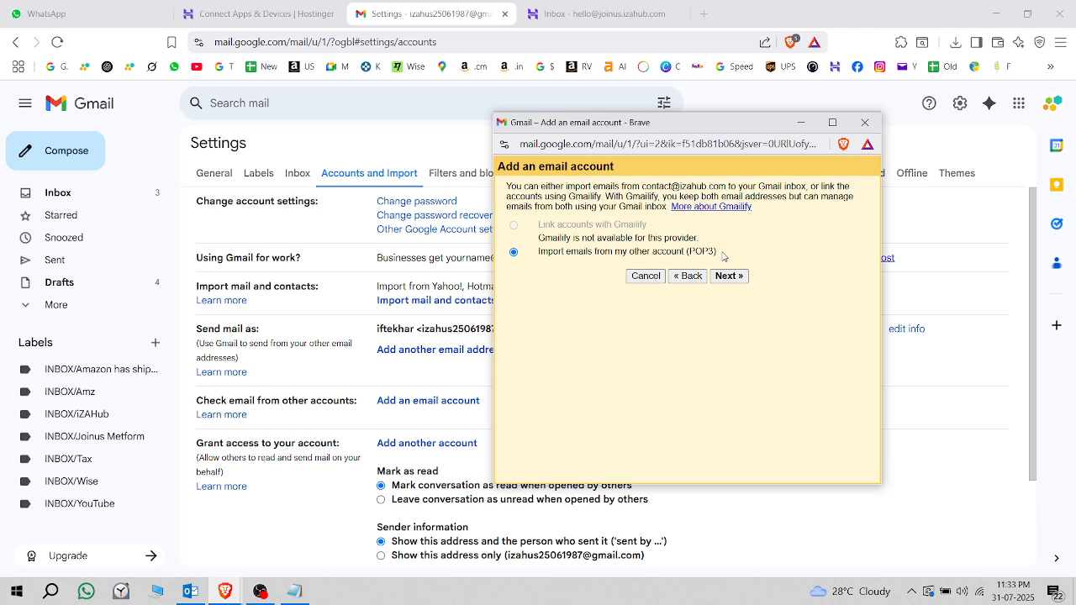
Continue with the option to import emails from the other account over POP3.
left_click_drag(543, 253, 735, 256)
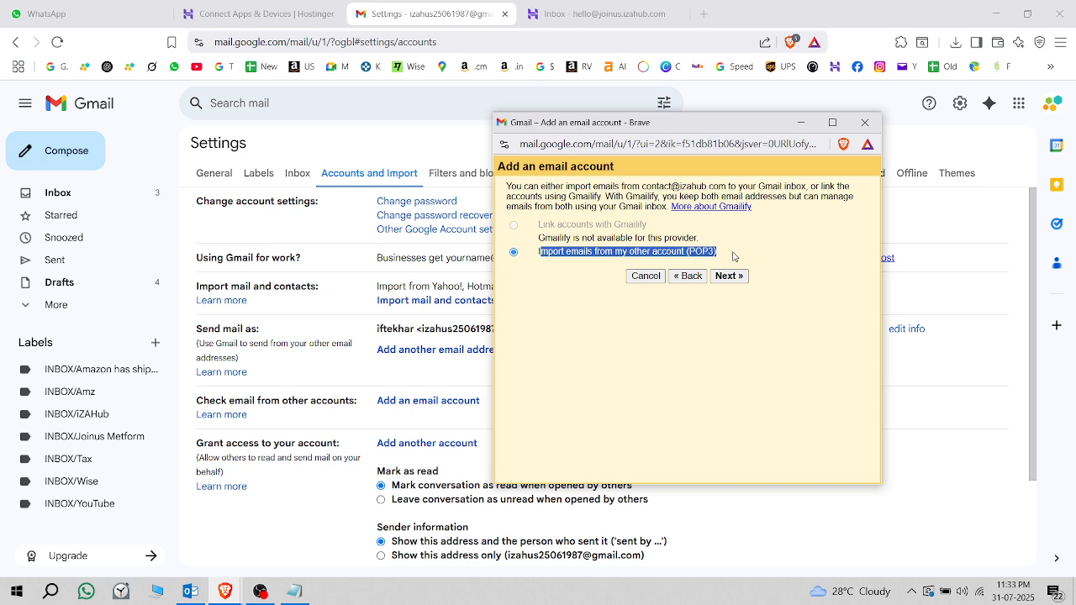
left_click(768, 259)
left_click(729, 276)
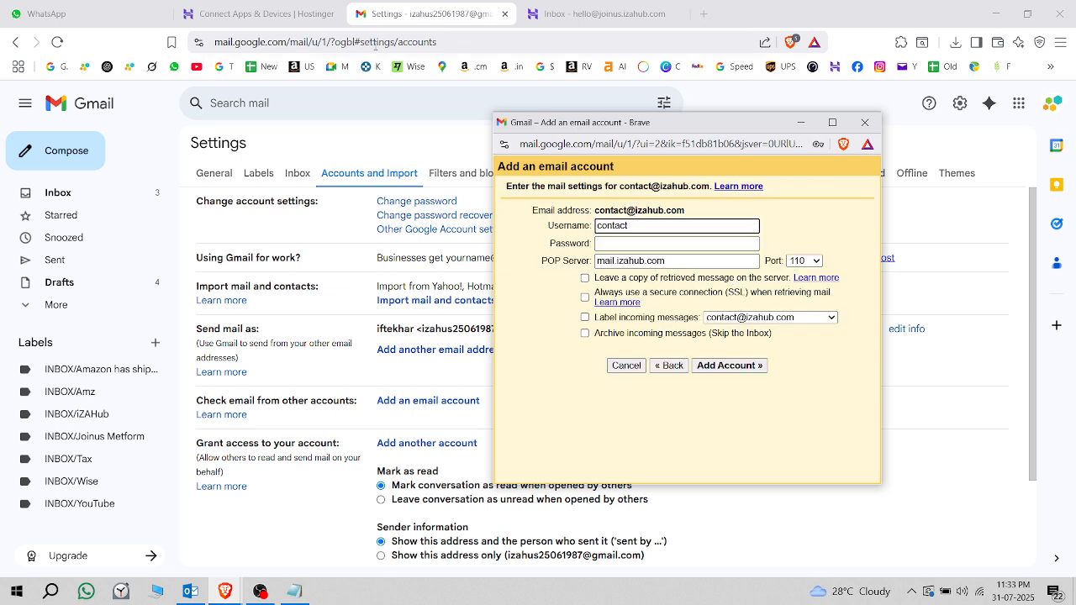
Arrange the account setup window beside Hostinger's Connect Apps & Devices page, showing its email server configuration table.
left_click(1026, 13)
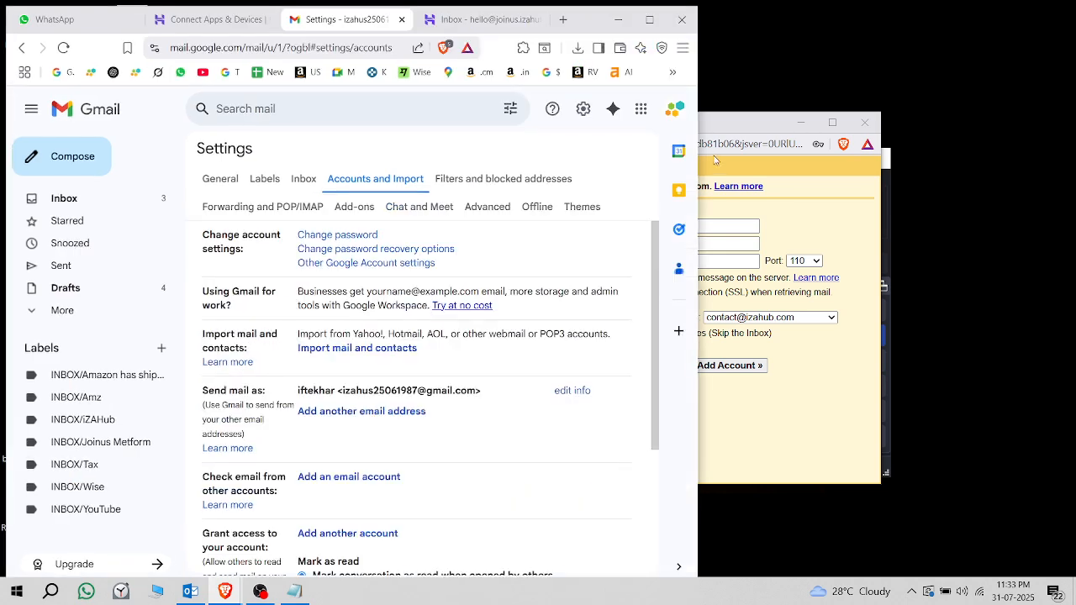
left_click_drag(723, 127, 846, 128)
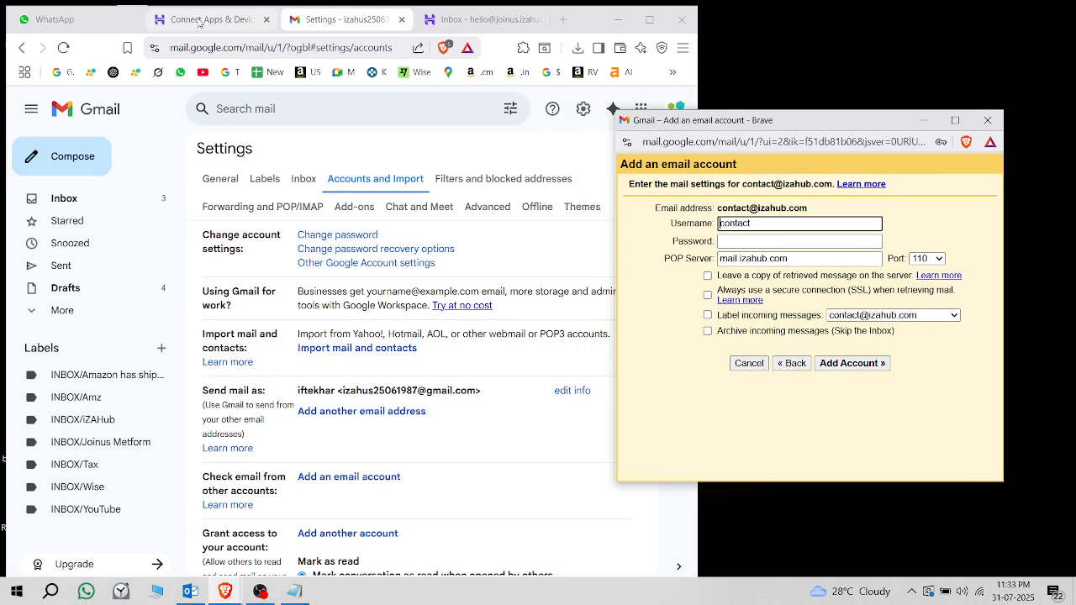
left_click(199, 21)
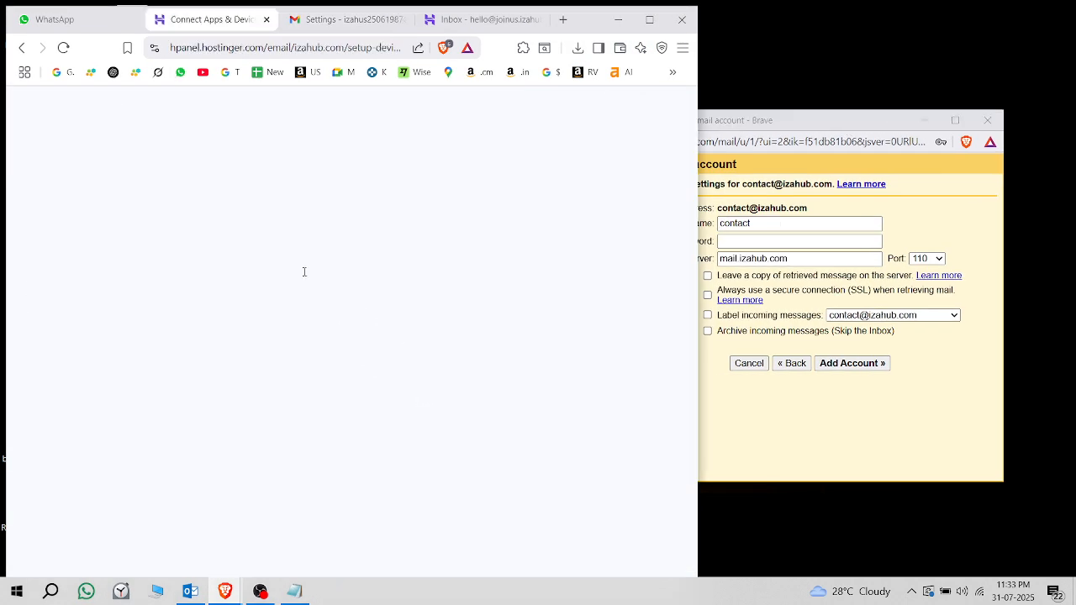
scroll(421, 403, "down", 3)
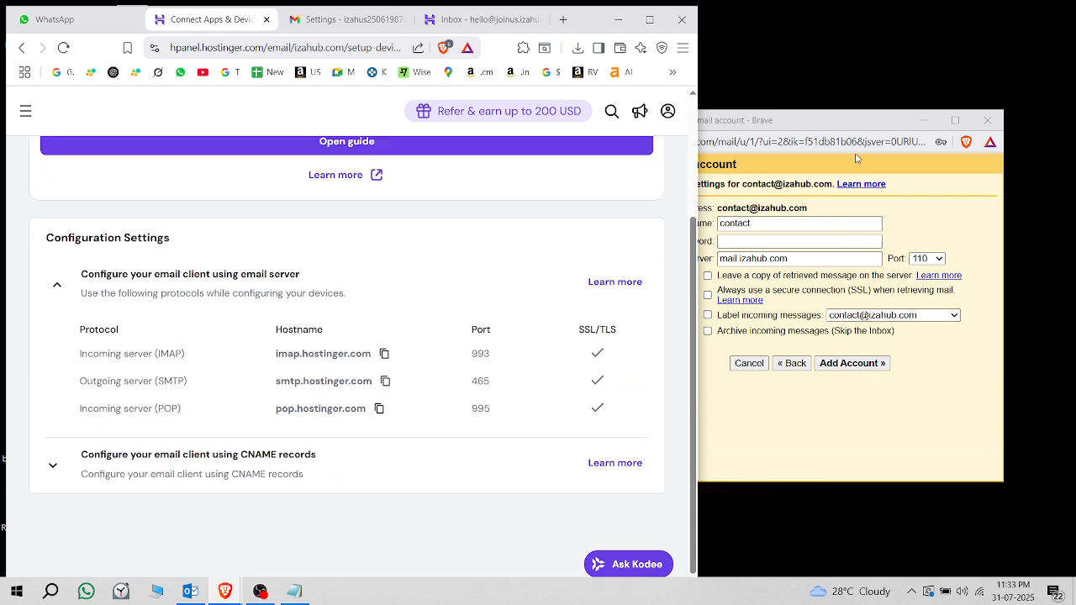
left_click_drag(822, 127, 840, 135)
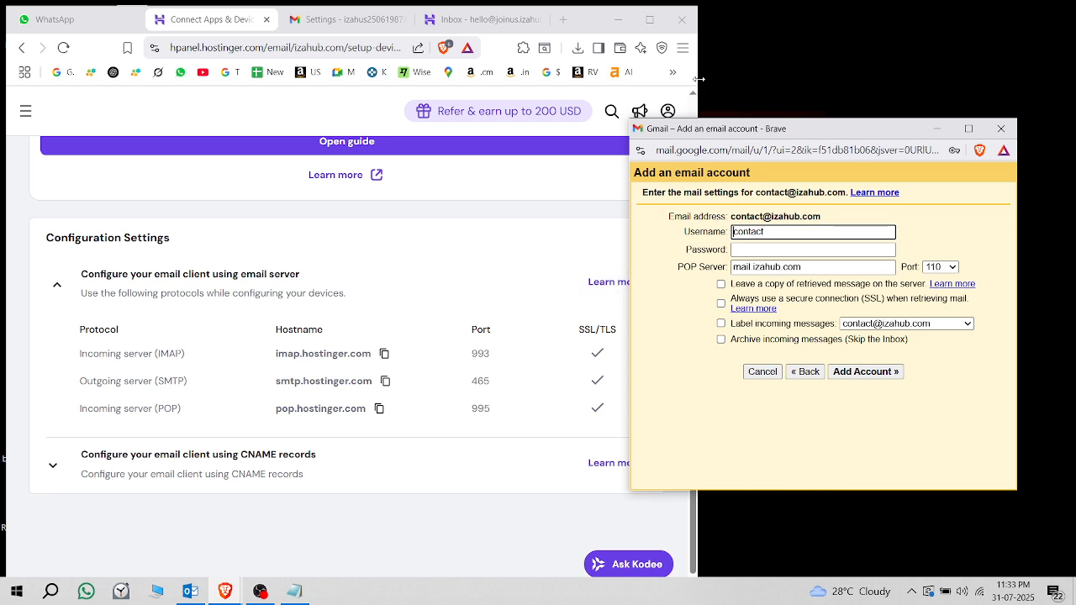
left_click_drag(697, 85, 644, 74)
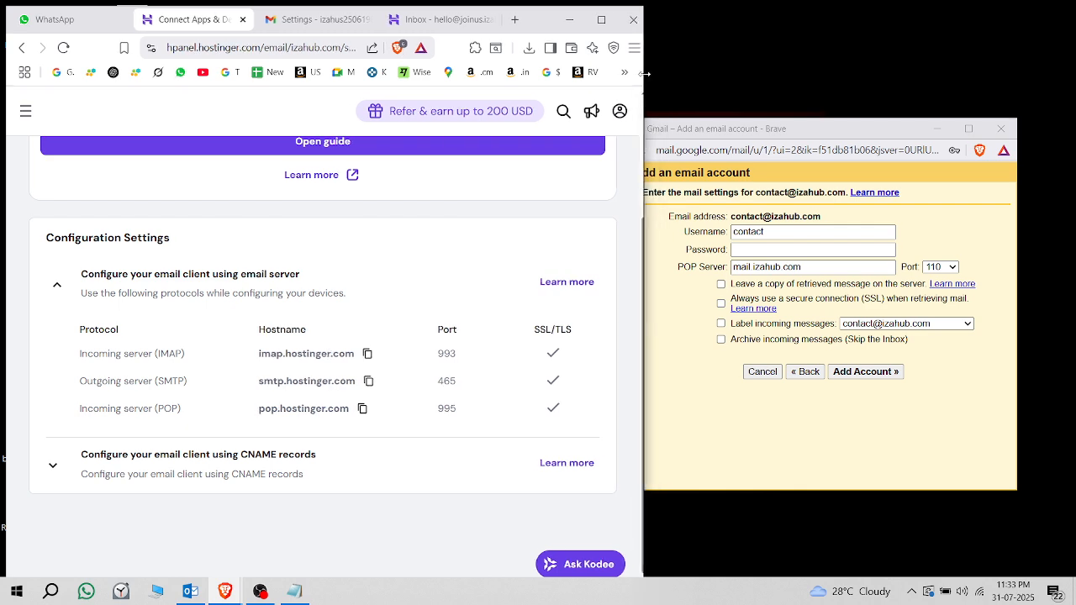
left_click(797, 133)
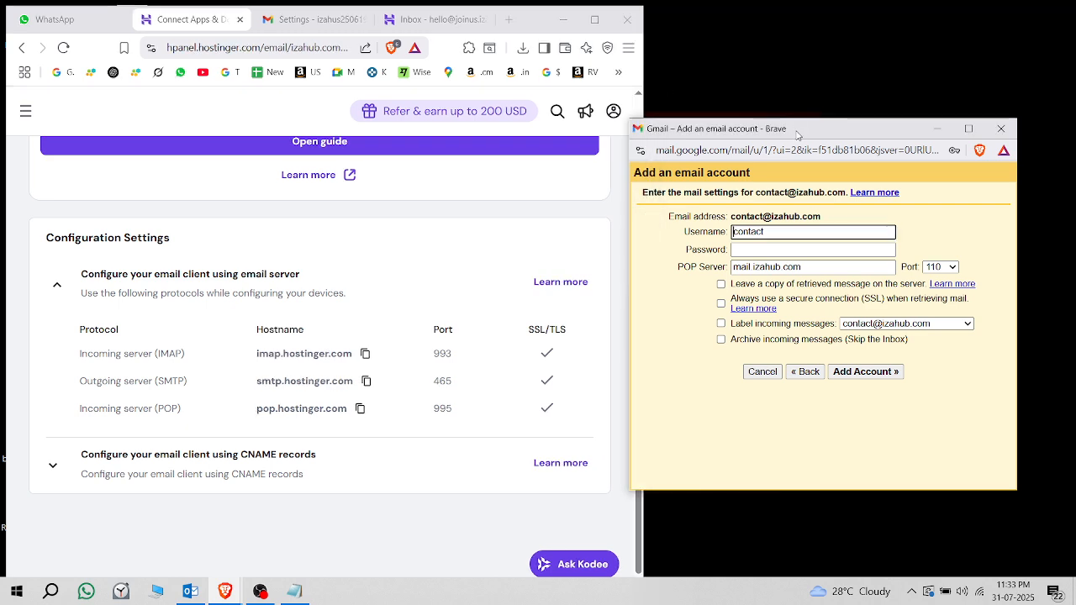
Fill in the mailbox's full email address as the username and its saved account password.
left_click(771, 231)
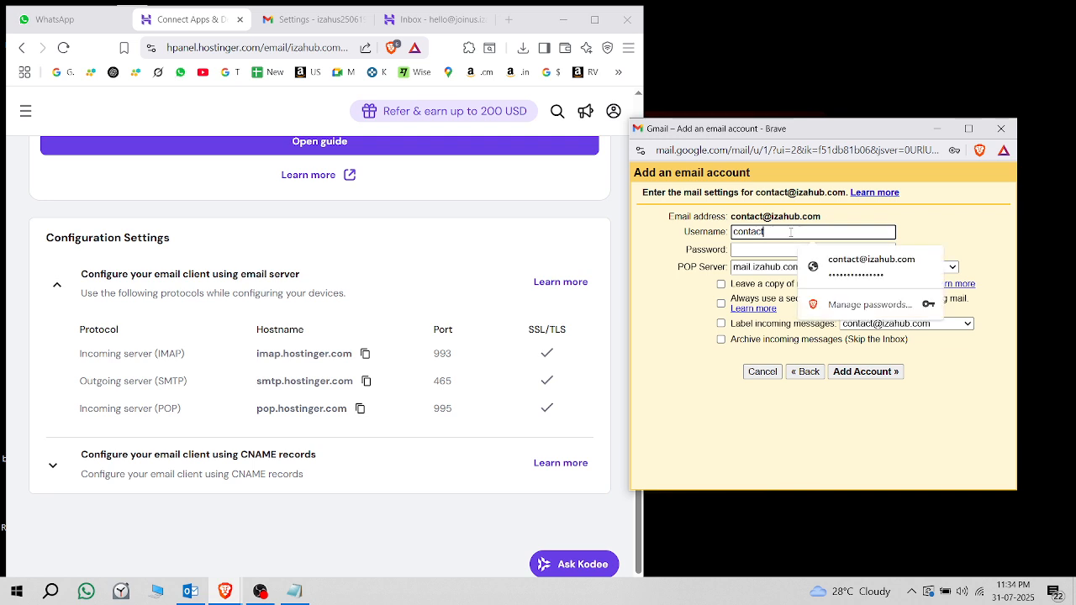
left_click_drag(783, 232, 703, 238)
left_click(867, 270)
left_click_drag(809, 235, 690, 230)
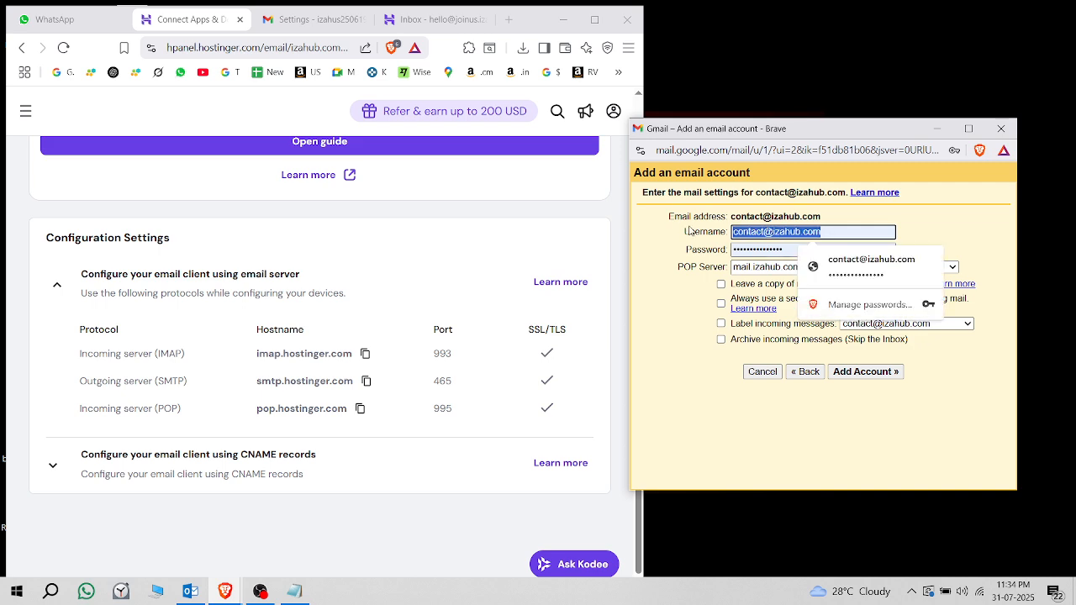
left_click(777, 249)
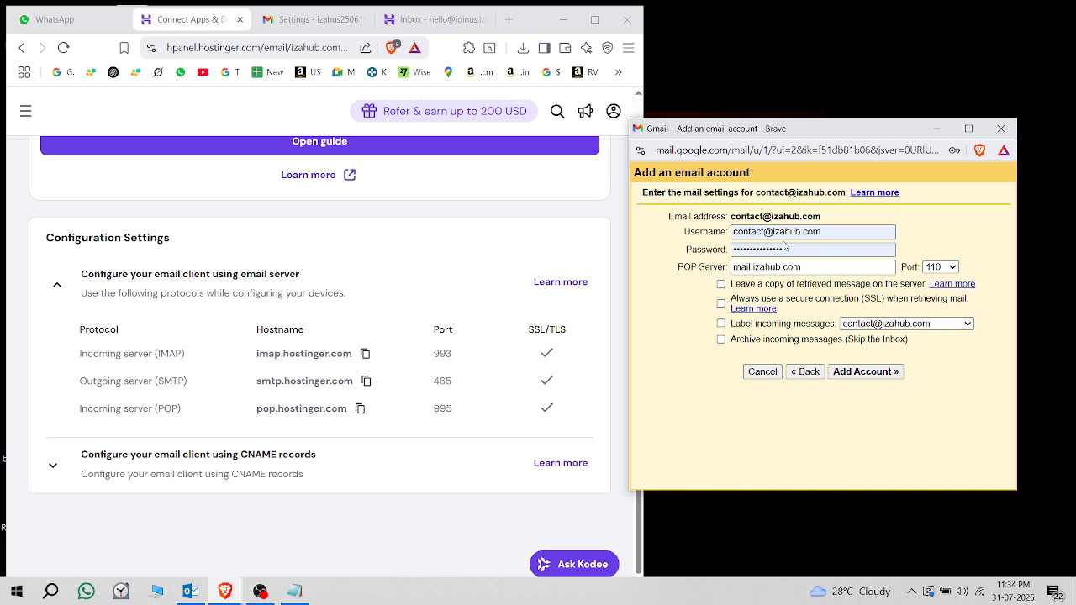
double_click(815, 274)
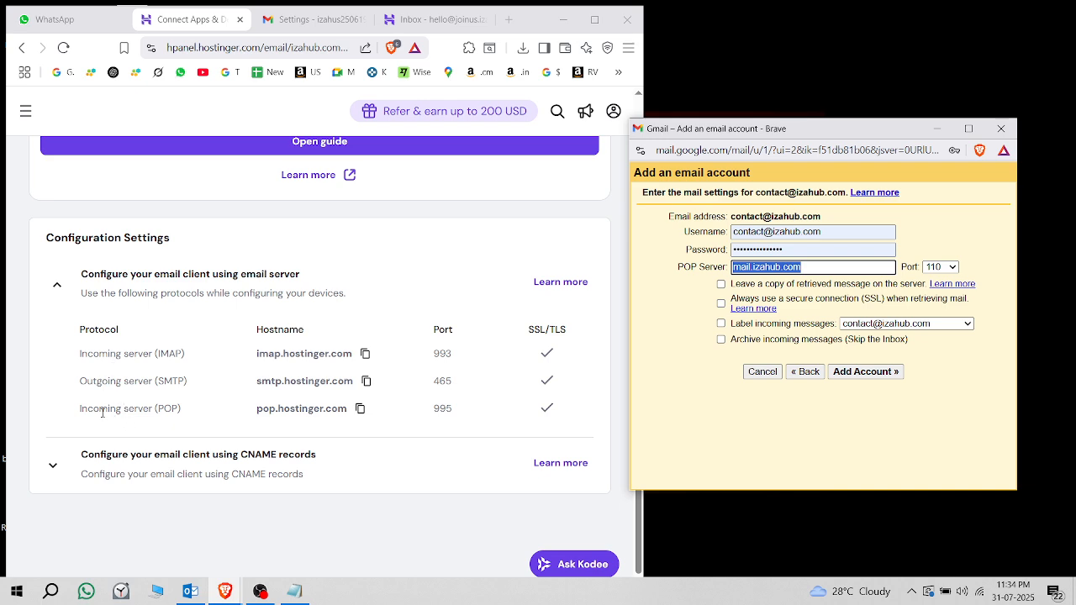
left_click_drag(84, 411, 192, 416)
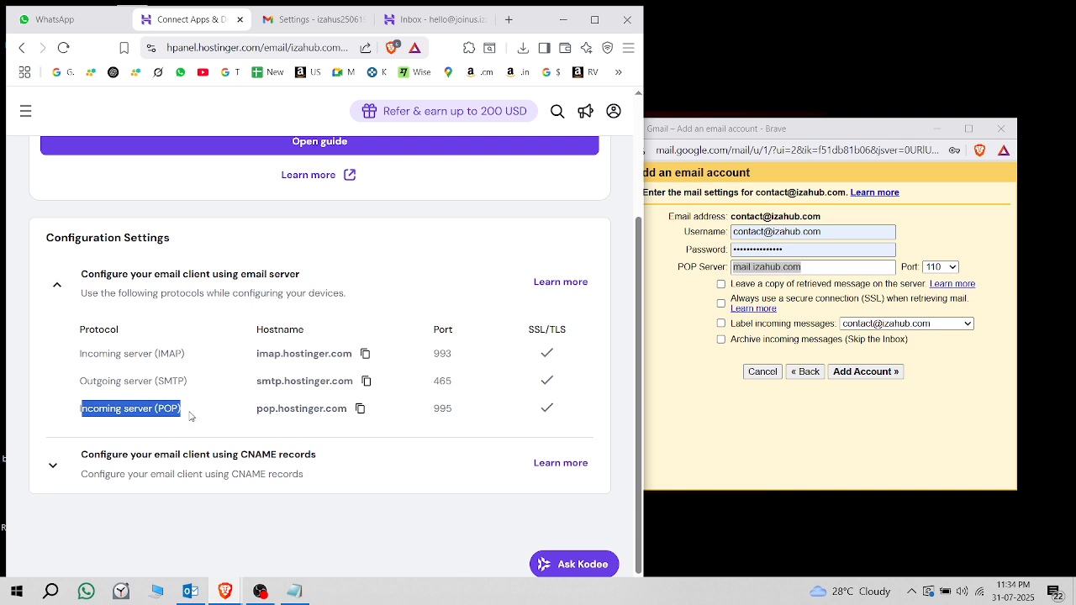
left_click(291, 410)
left_click(361, 411)
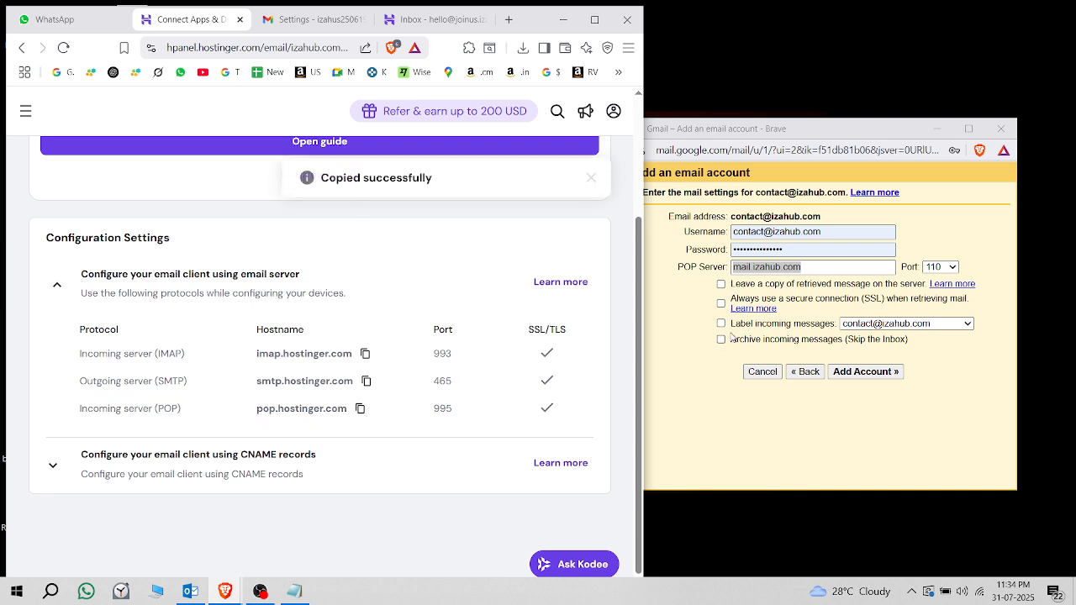
left_click(665, 269)
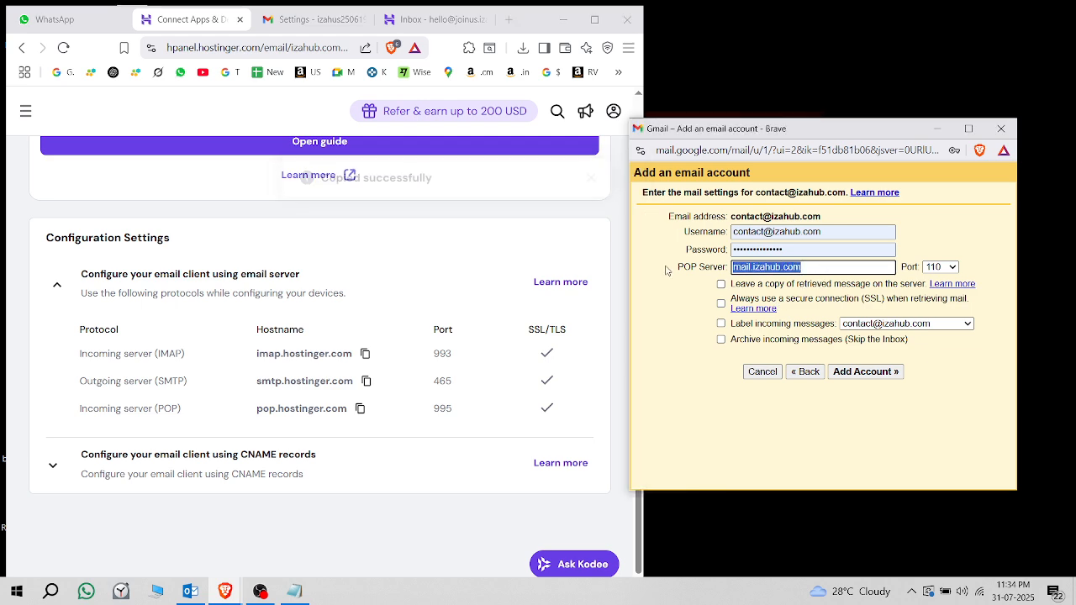
key("ctrl+v")
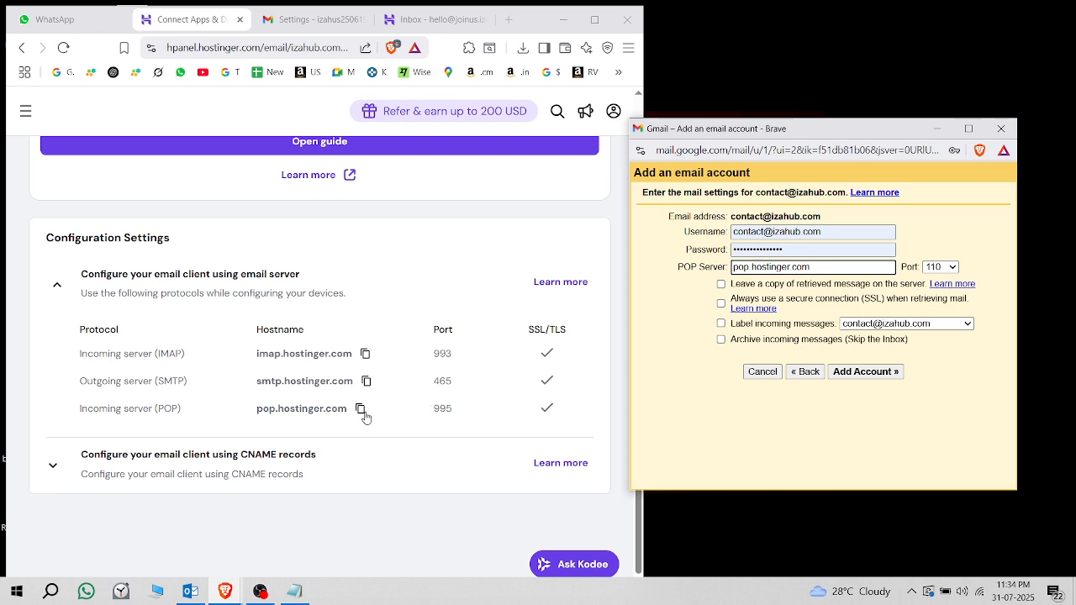
Set the POP port to 995, enable leaving a copy on the server and always using SSL, and add the account.
left_click(945, 268)
left_click(940, 334)
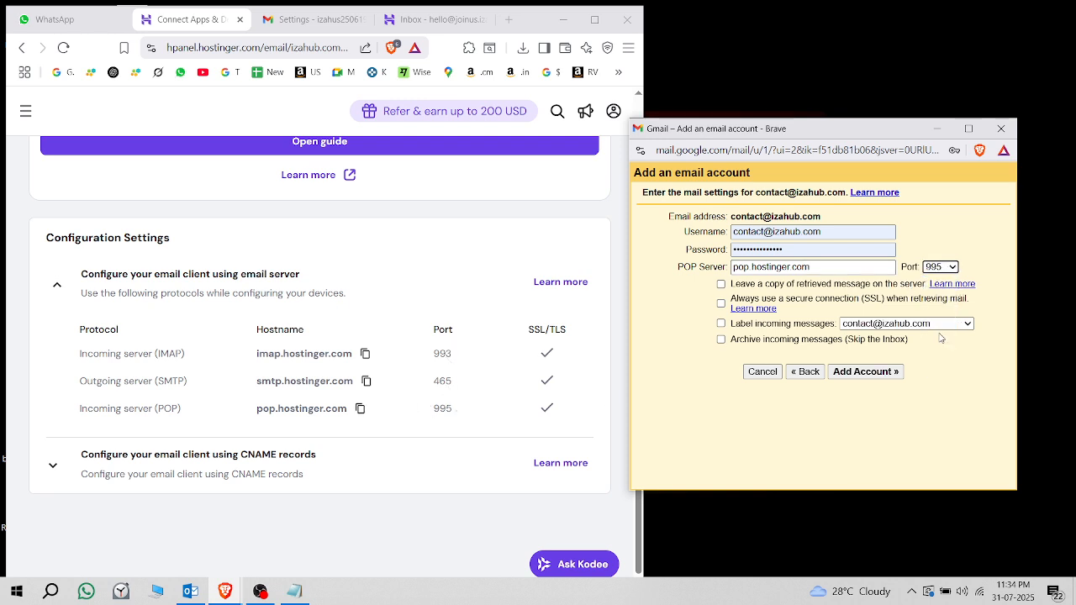
left_click(721, 285)
left_click(721, 304)
left_click(869, 372)
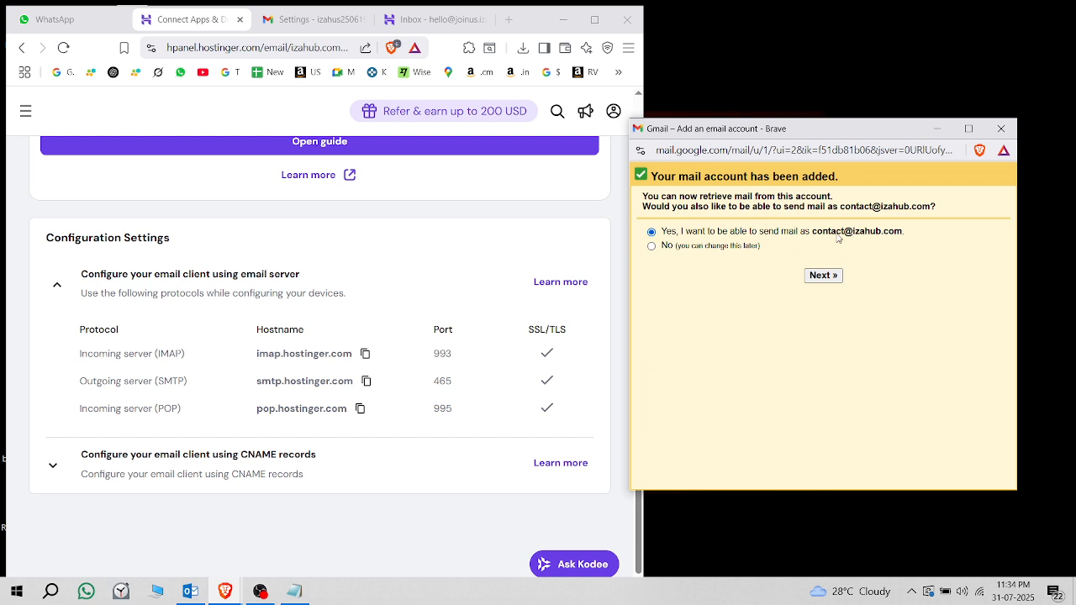
Choose to also send mail as the izahub.com address and continue with the existing sender name, treated as an alias.
left_click_drag(684, 233, 866, 235)
left_click(835, 273)
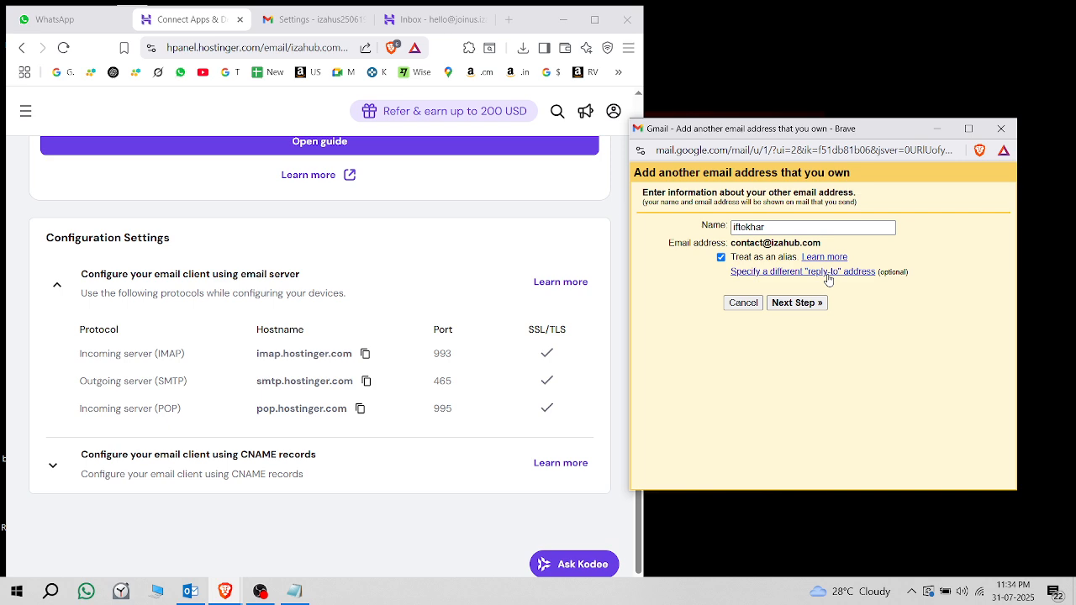
left_click(783, 229)
left_click_drag(793, 228, 699, 227)
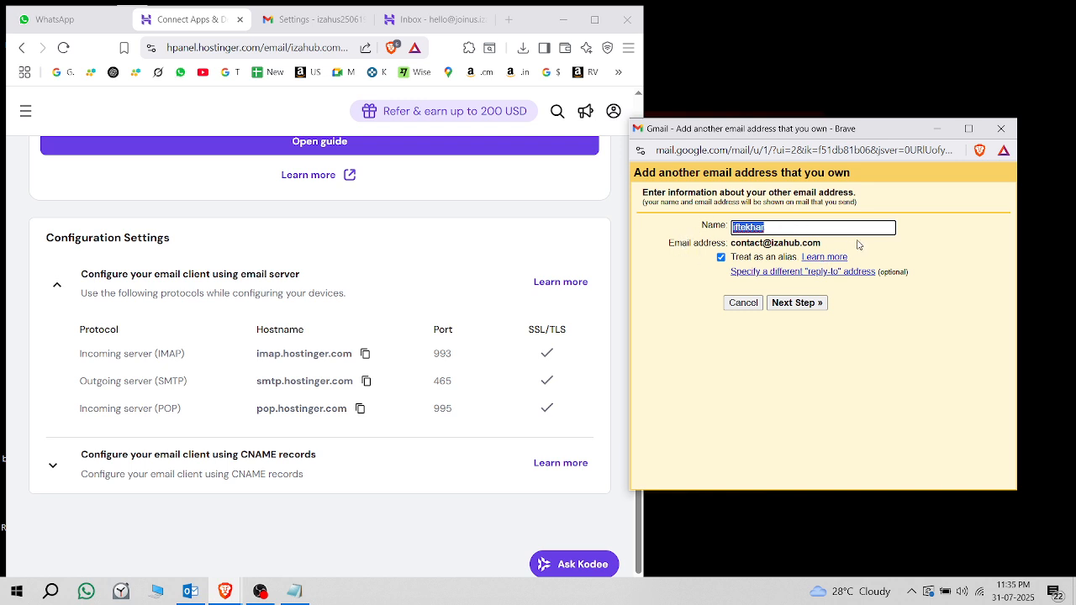
left_click(798, 303)
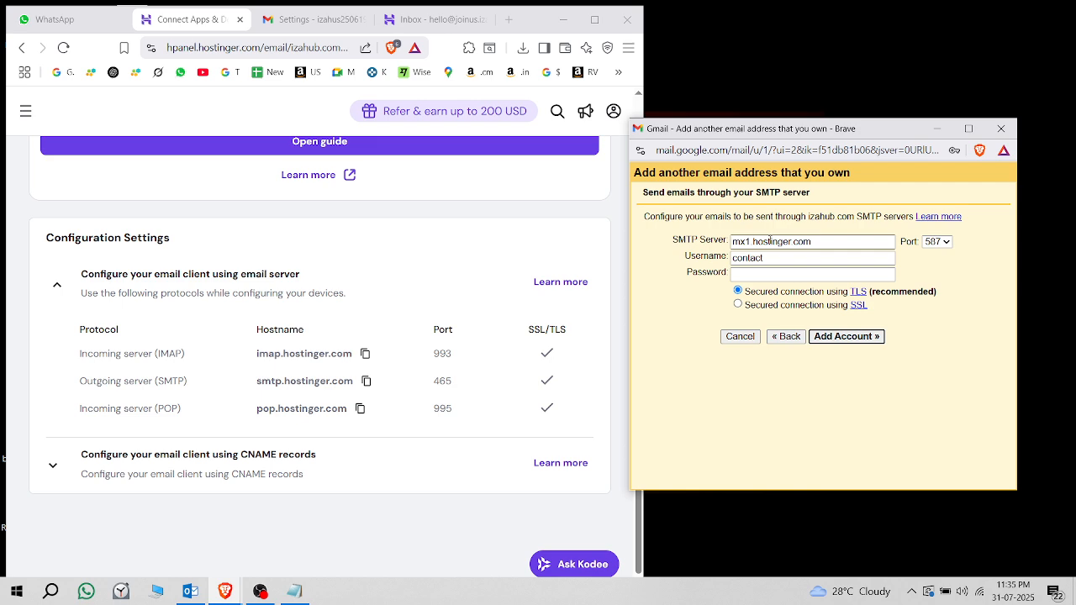
Replace the SMTP server with smtp.hostinger.com, copied from the outgoing server row of Hostinger's configuration table.
left_click(282, 380)
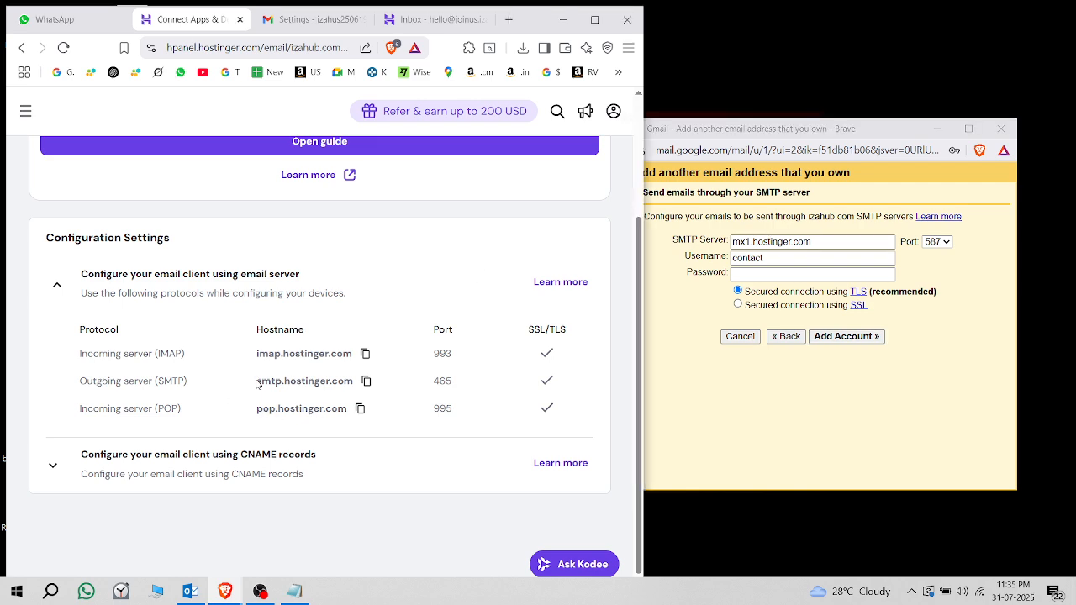
left_click_drag(257, 384, 342, 379)
left_click(316, 380)
left_click_drag(112, 381, 240, 384)
left_click(289, 382)
left_click(366, 383)
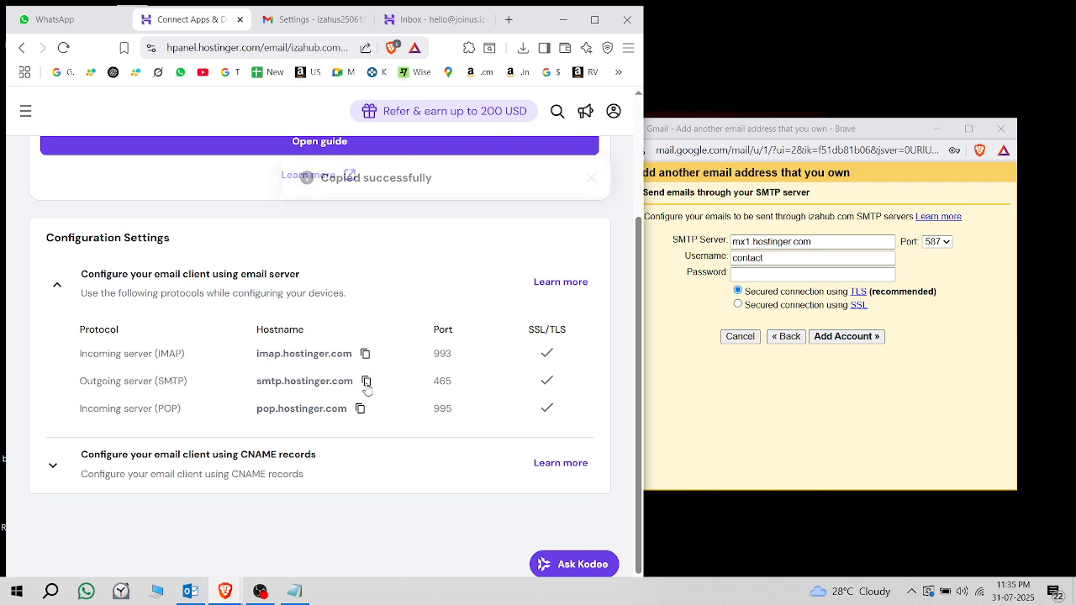
left_click(816, 241)
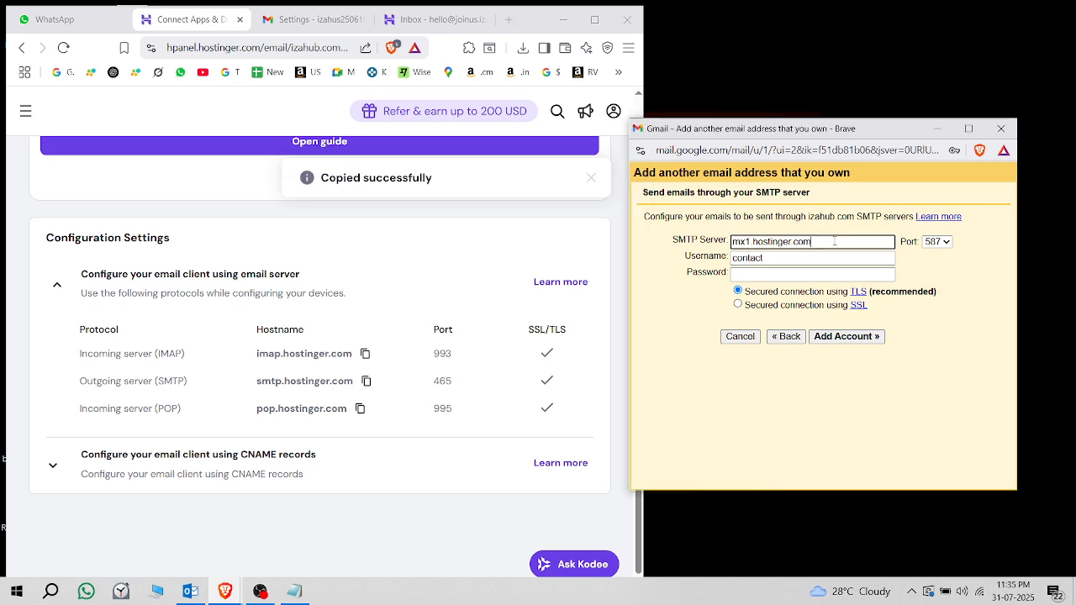
left_click_drag(817, 241, 676, 241)
key("ctrl+v")
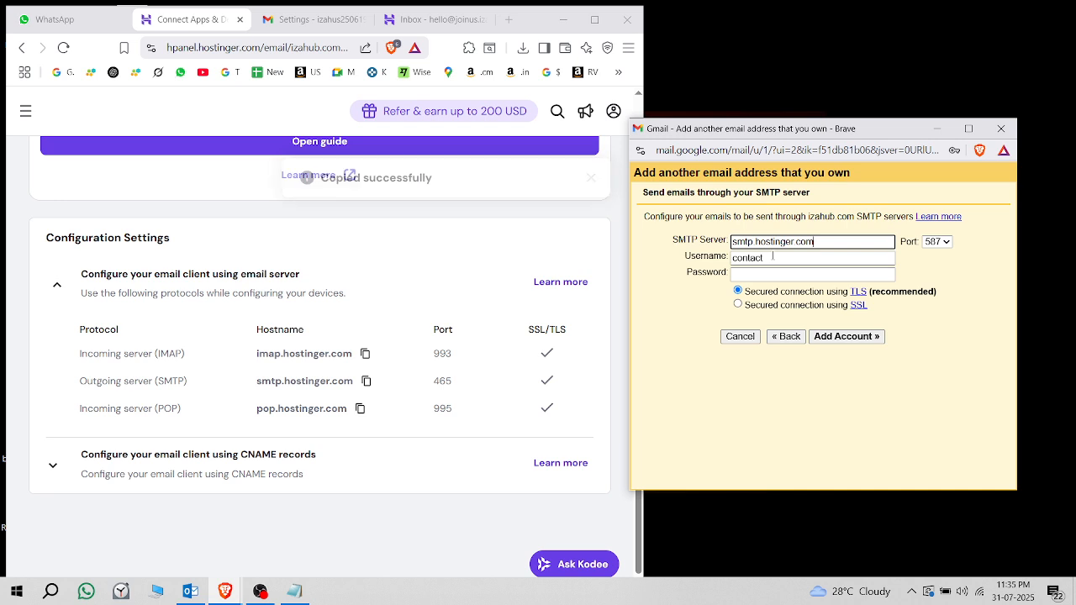
Fill in the mailbox's saved username and password, set the SMTP port to 465 as Hostinger specifies, and add the account.
left_click(783, 259)
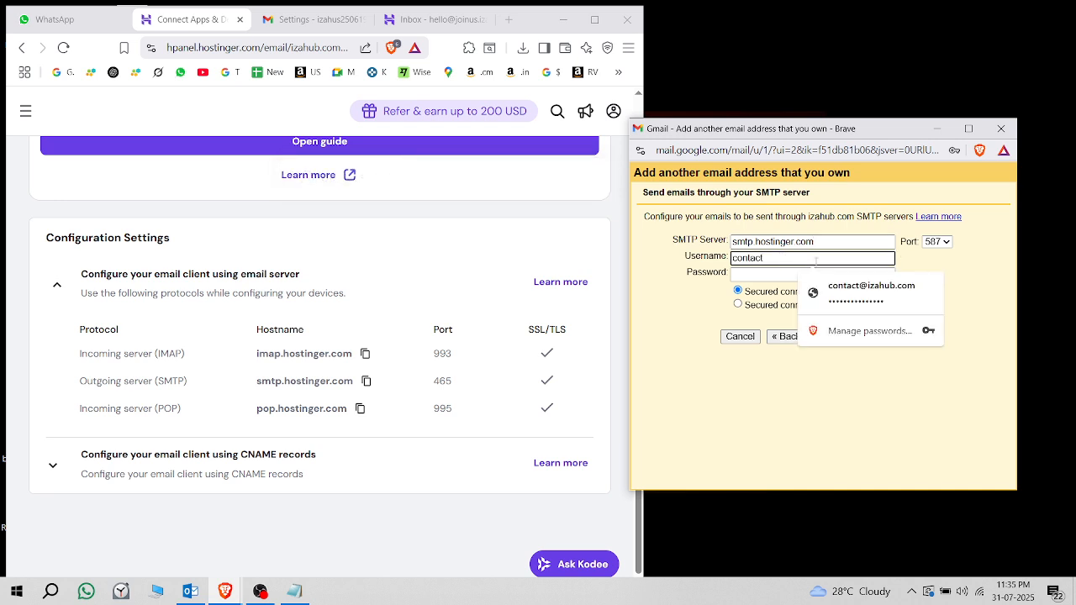
left_click(870, 290)
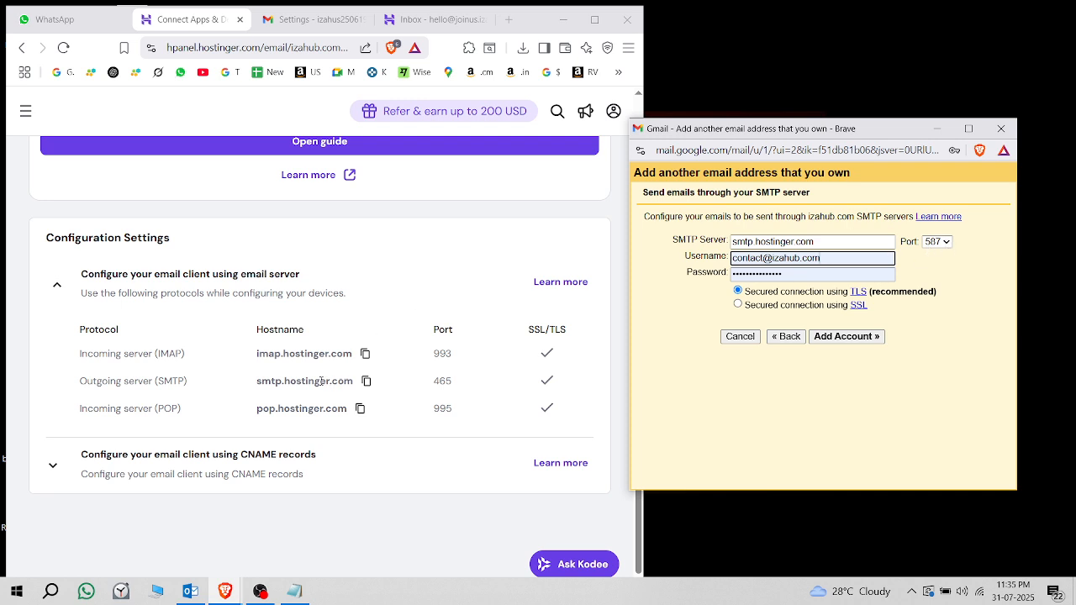
left_click_drag(314, 381, 80, 381)
double_click(441, 381)
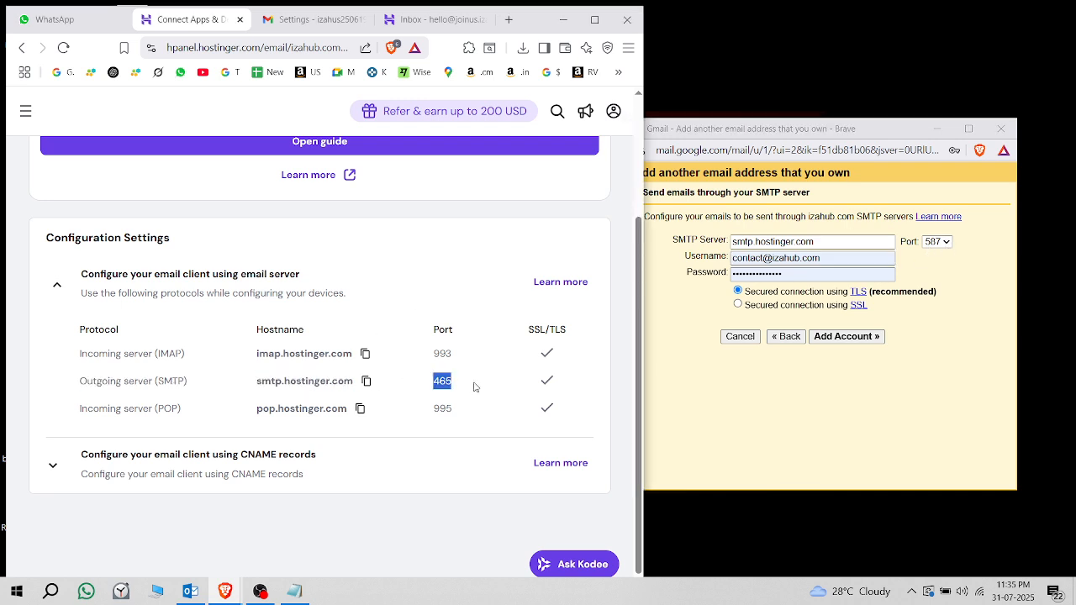
left_click(950, 245)
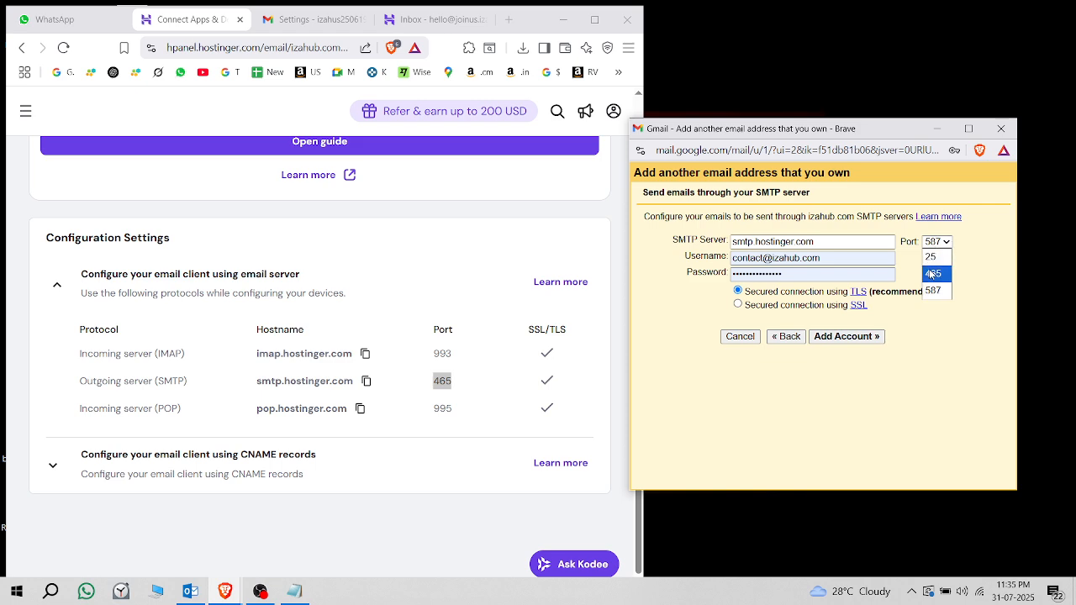
left_click(922, 269)
left_click(842, 337)
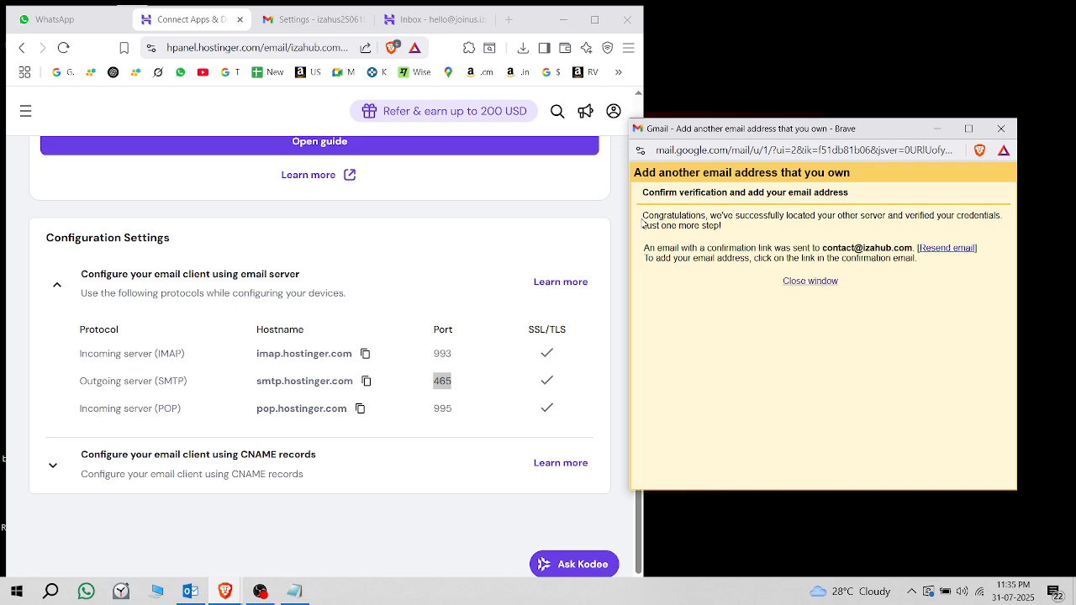
Read the instructions on verifying the added address through the emailed confirmation link.
left_click_drag(642, 222, 807, 232)
left_click(735, 232)
left_click_drag(660, 225, 738, 250)
left_click(740, 249)
left_click_drag(656, 245, 863, 248)
left_click(734, 262)
Switch to Outlook and open the inbox of the izahub.com mailbox.
left_click(190, 590)
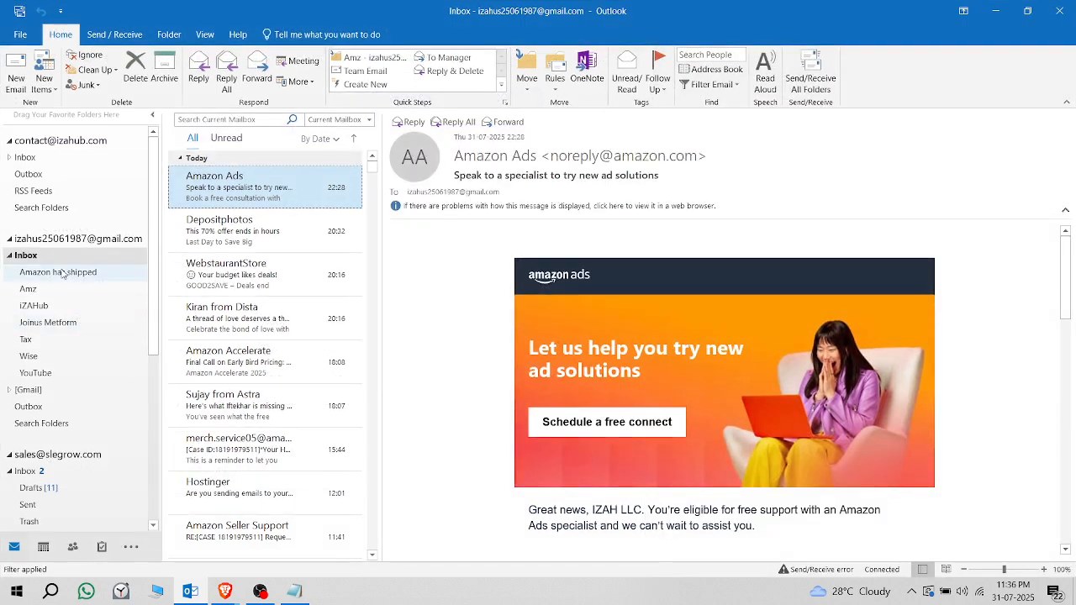
left_click(33, 306)
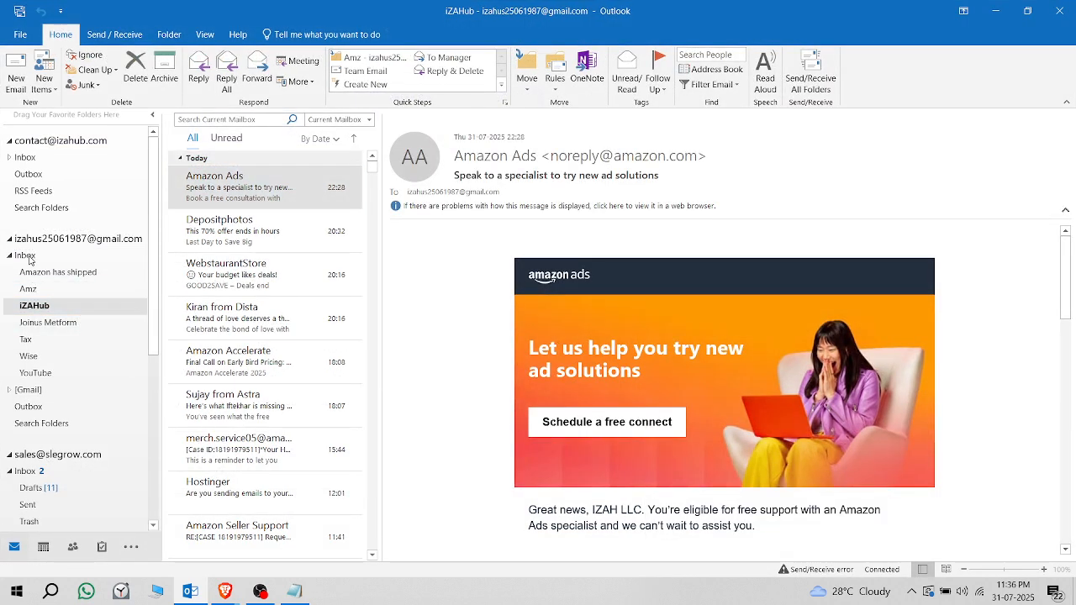
left_click(26, 256)
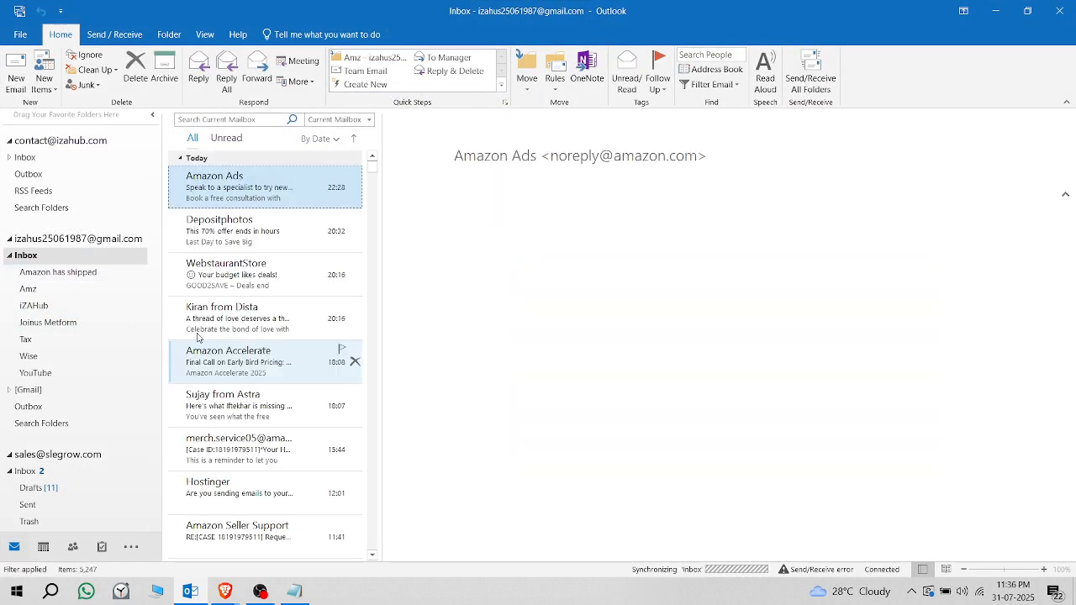
left_click(10, 159)
left_click(26, 158)
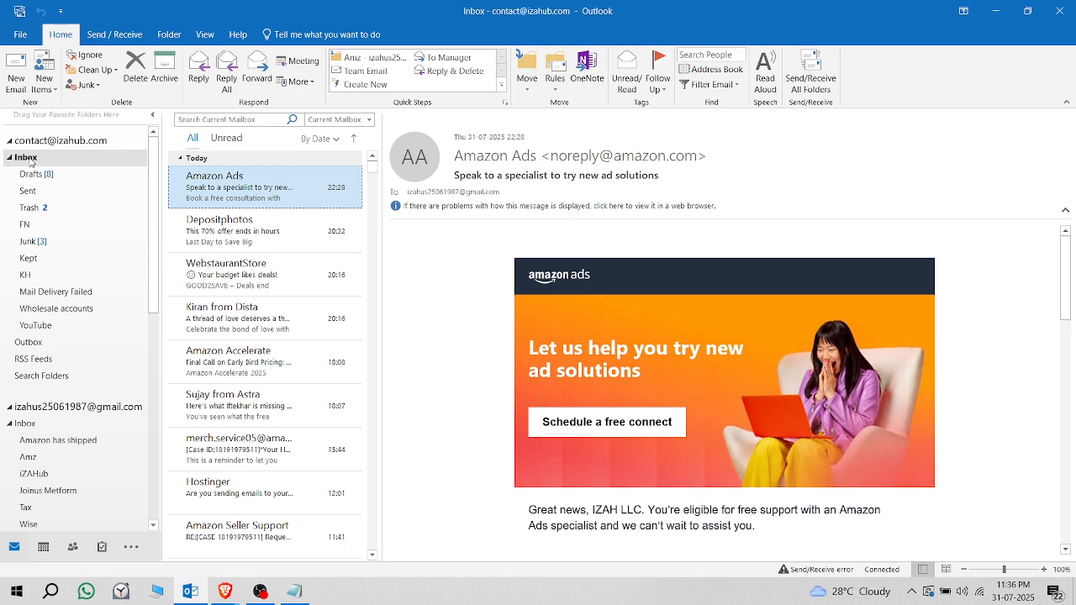
left_click(259, 590)
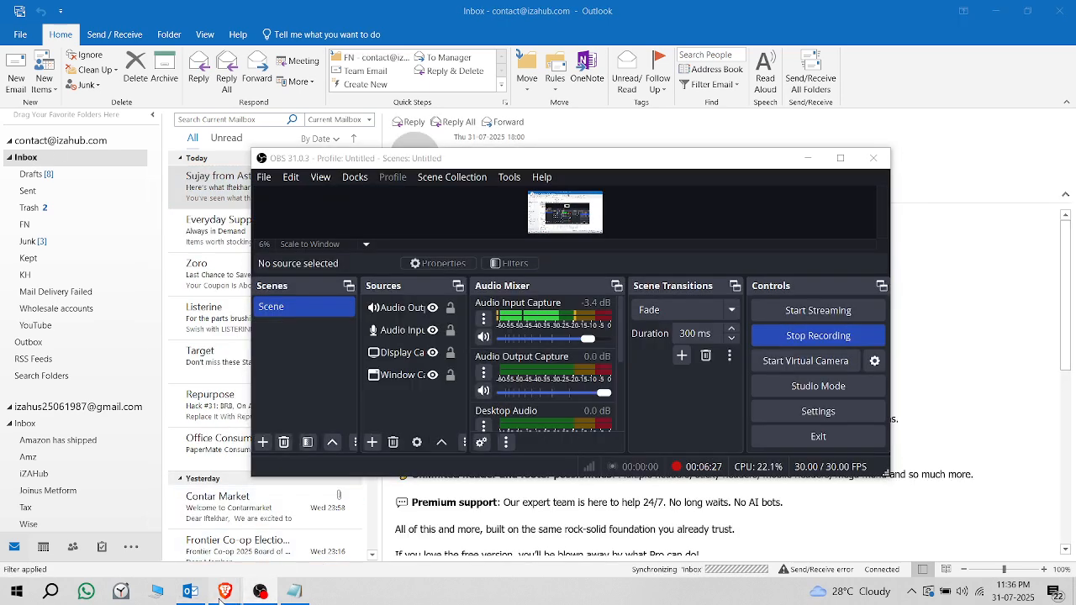
left_click(272, 526)
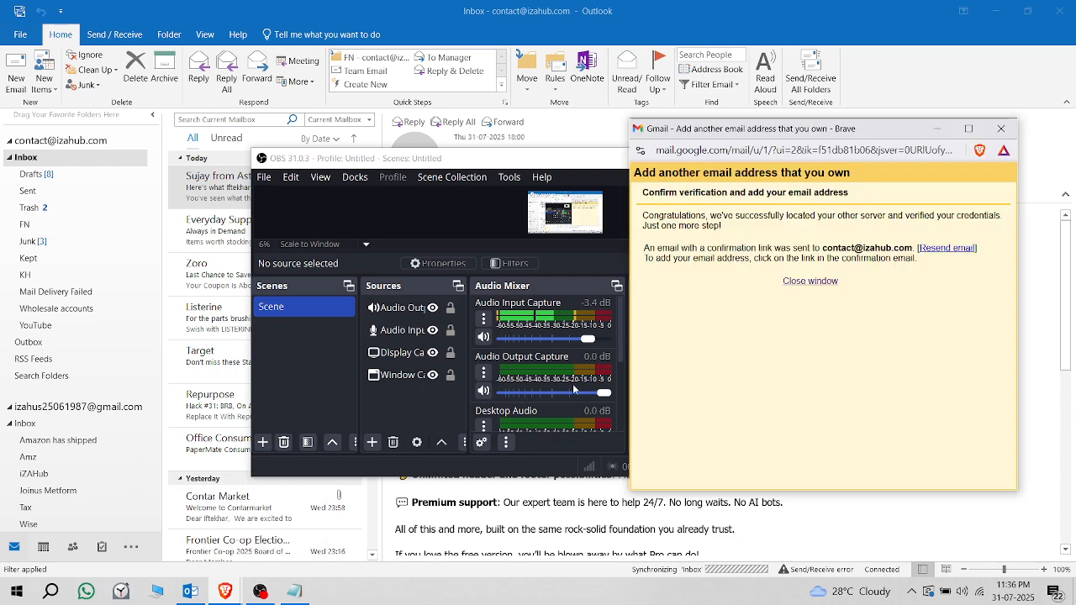
left_click(589, 159)
left_click(808, 159)
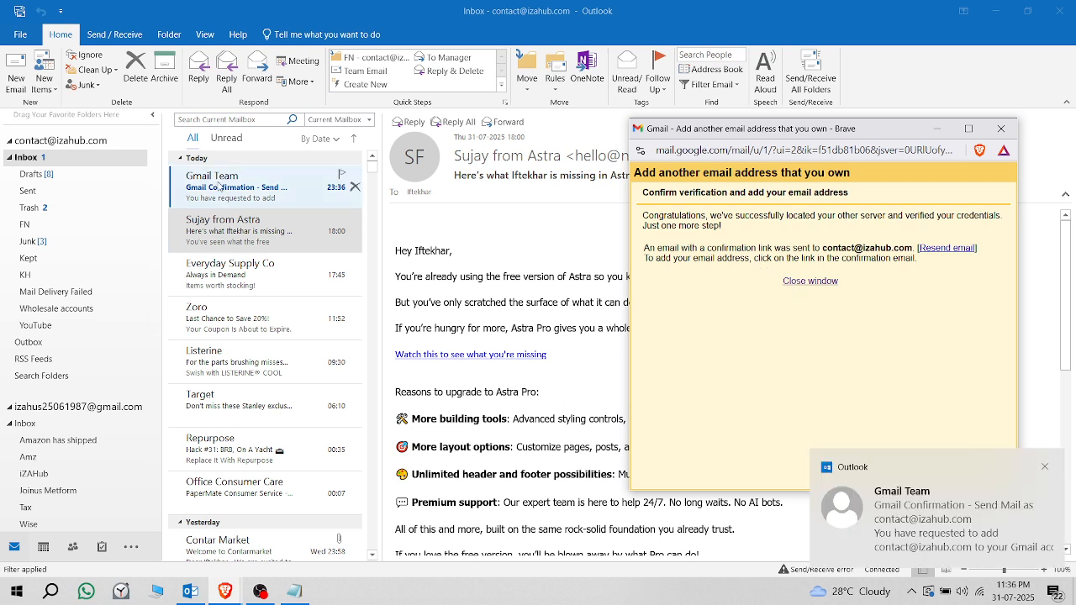
Open the Gmail Team's Send Mail confirmation email in the izahub.com inbox and follow its confirmation link.
left_click(51, 163)
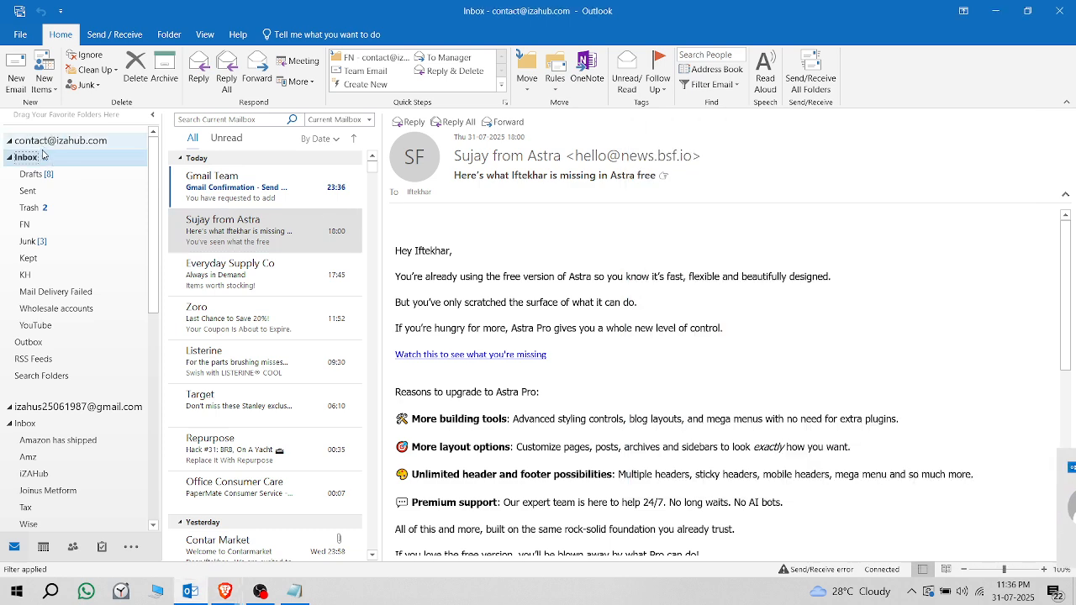
left_click(224, 184)
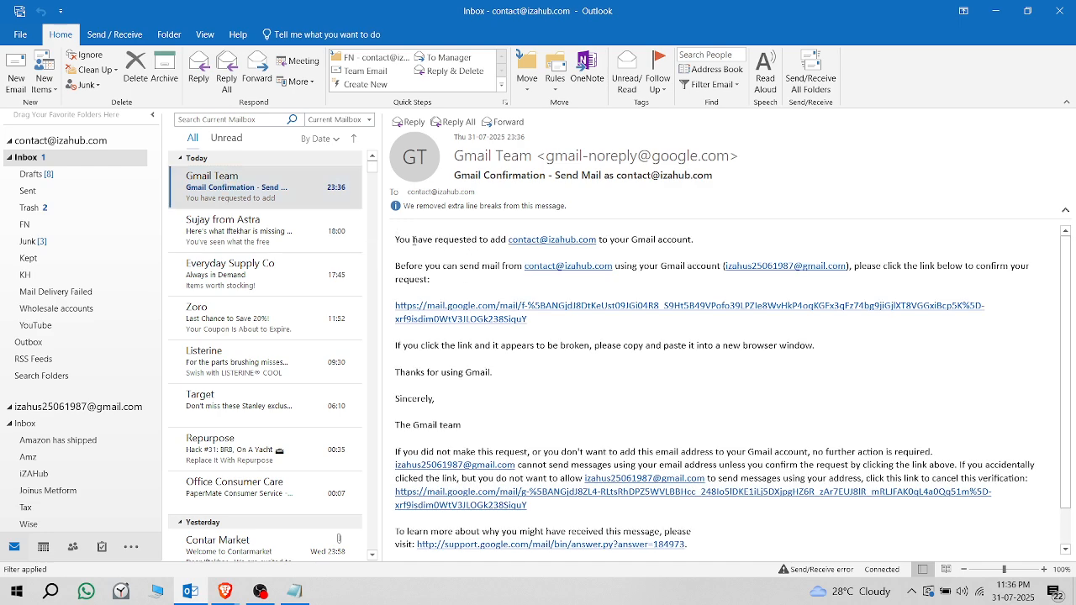
left_click_drag(413, 241, 402, 412)
left_click(646, 412)
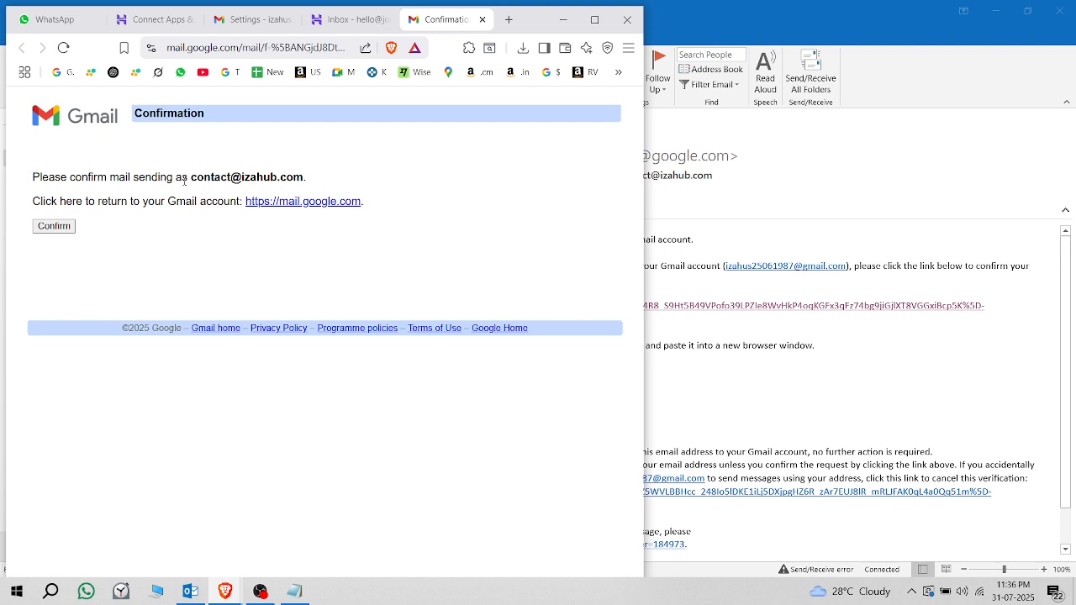
Confirm sending mail as the izahub.com address and close the confirmation page.
left_click(47, 227)
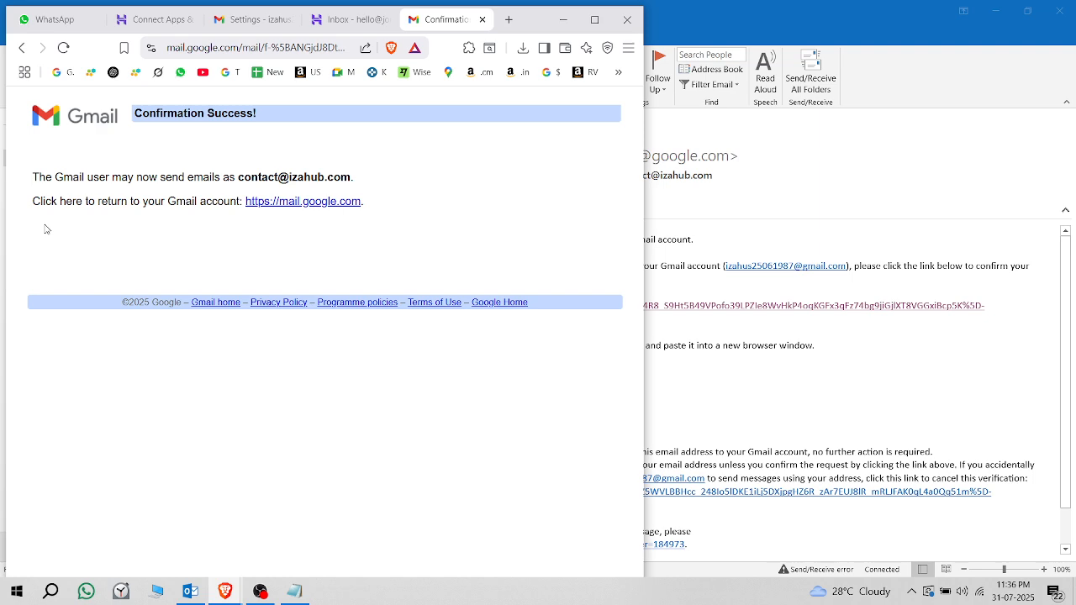
left_click_drag(69, 177, 235, 246)
left_click(235, 246)
left_click_drag(138, 112, 313, 120)
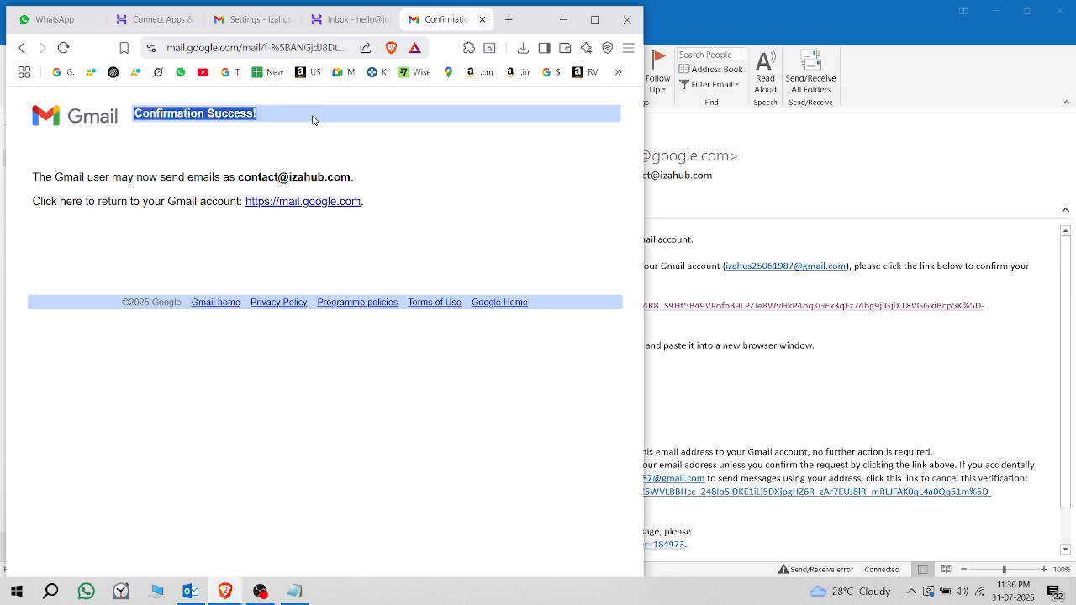
left_click(481, 19)
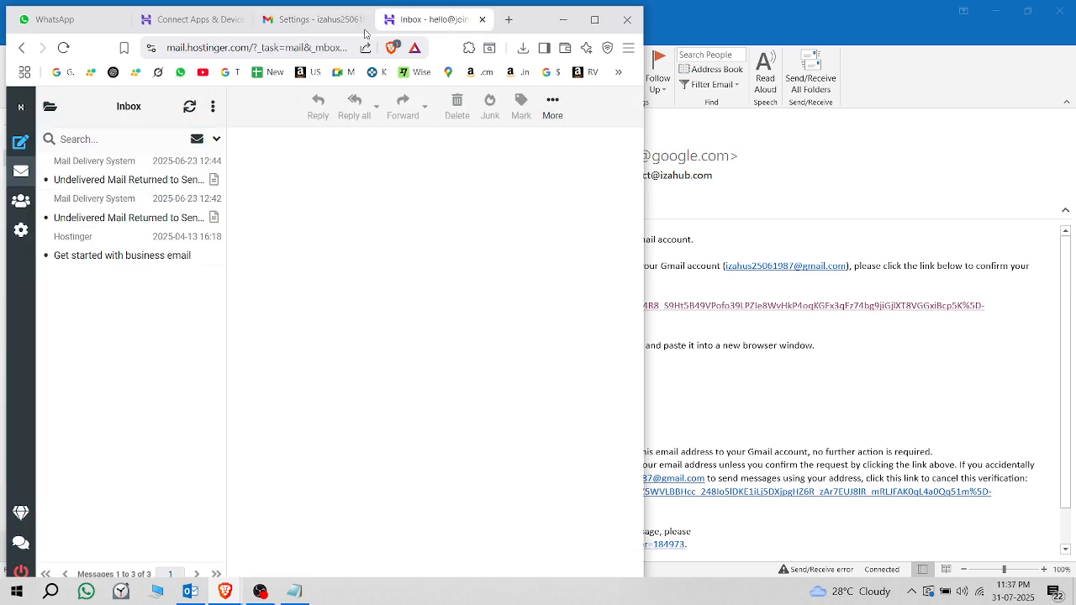
Close Gmail's leftover window for adding another email address and maximize the browser window.
left_click(286, 19)
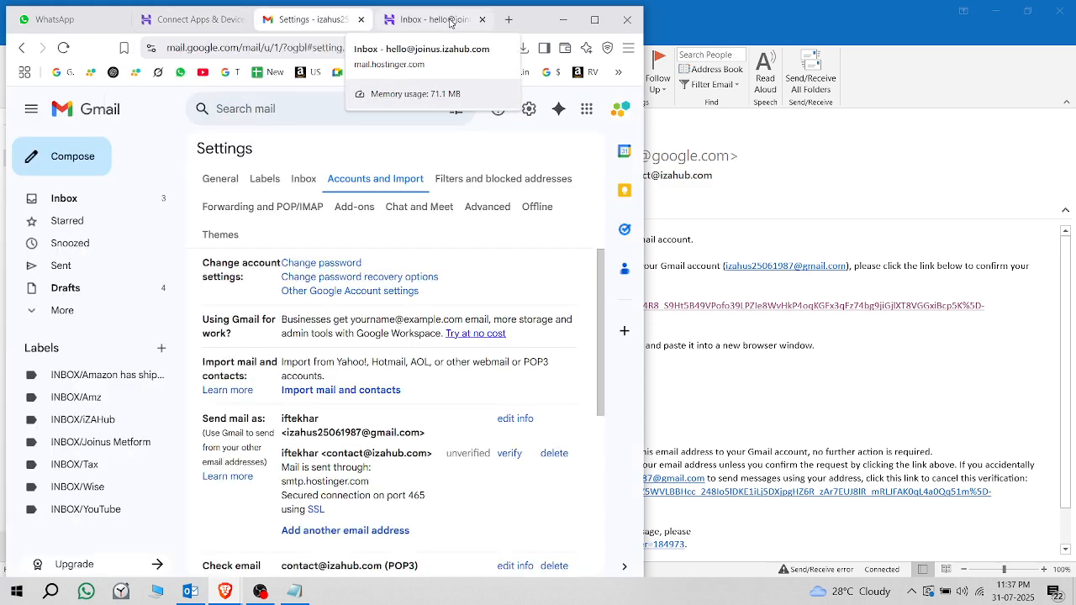
left_click(404, 20)
mouse_move(225, 591)
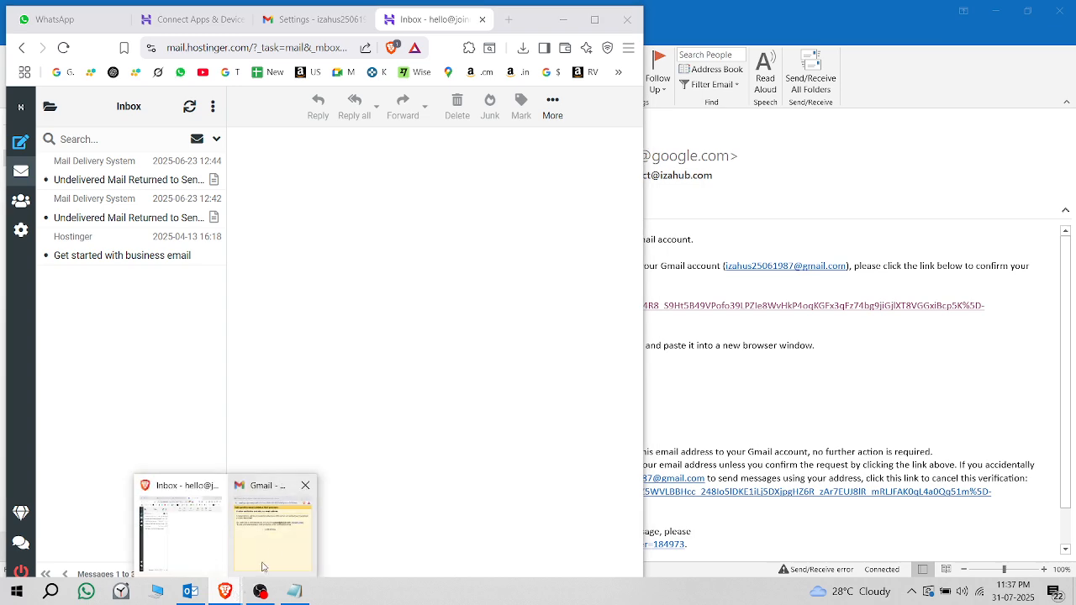
left_click(274, 538)
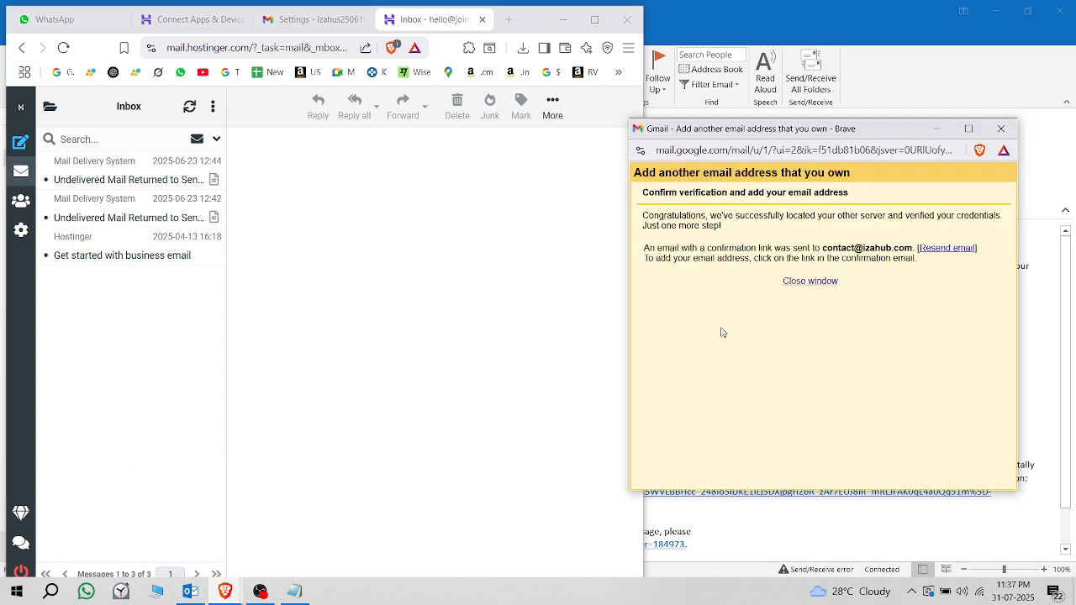
left_click(812, 284)
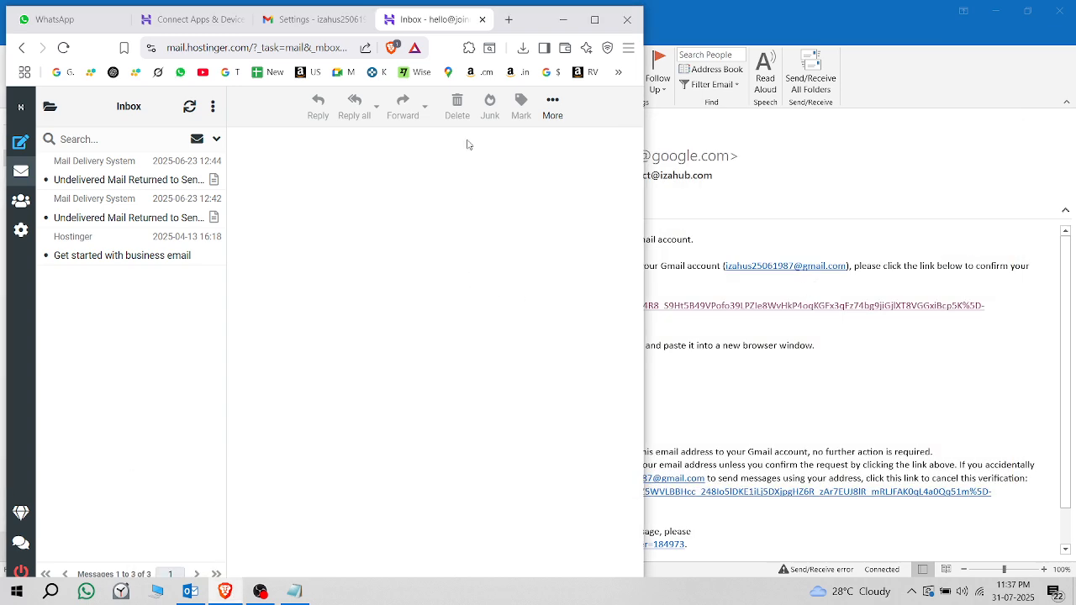
left_click(594, 19)
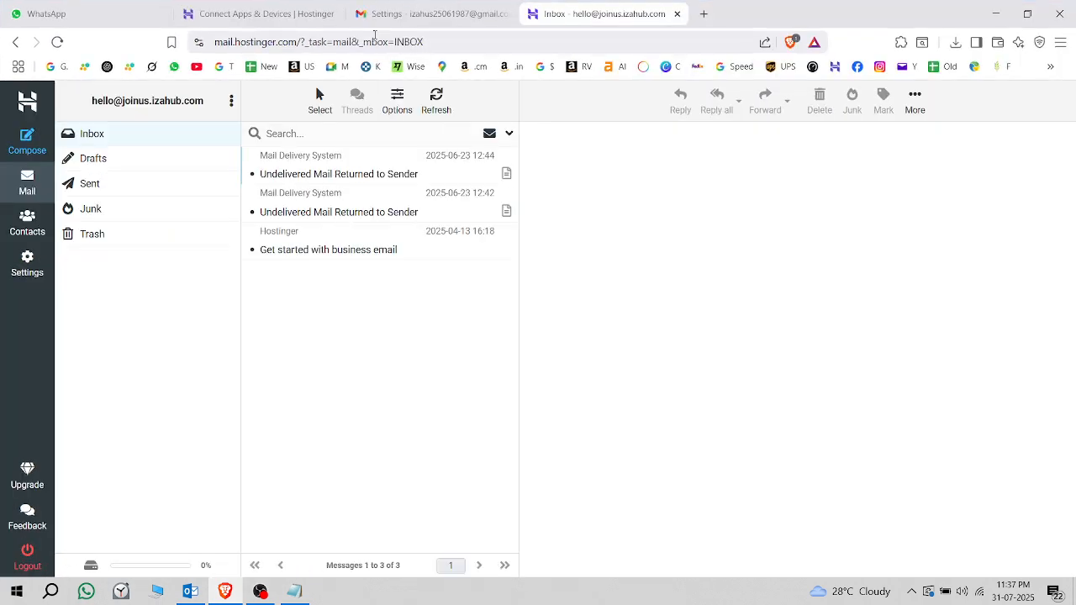
left_click(394, 14)
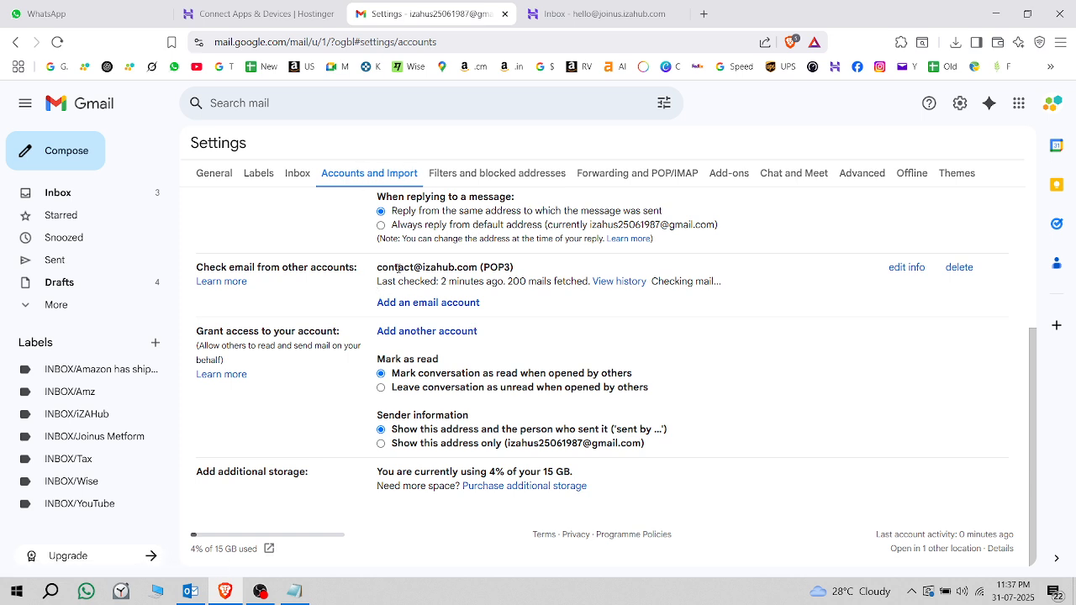
left_click_drag(377, 268, 521, 273)
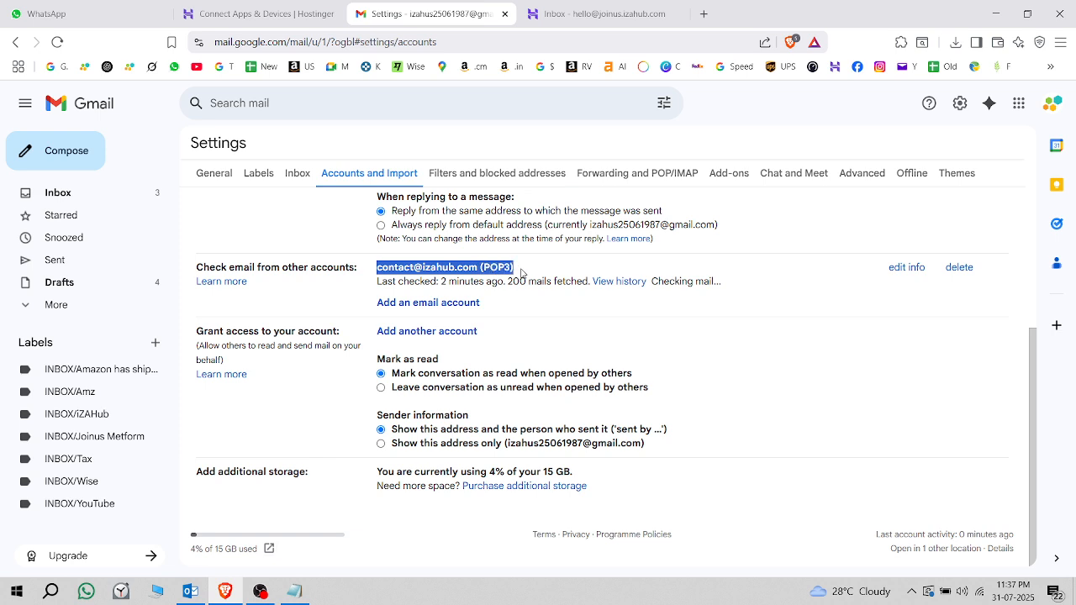
left_click(431, 269)
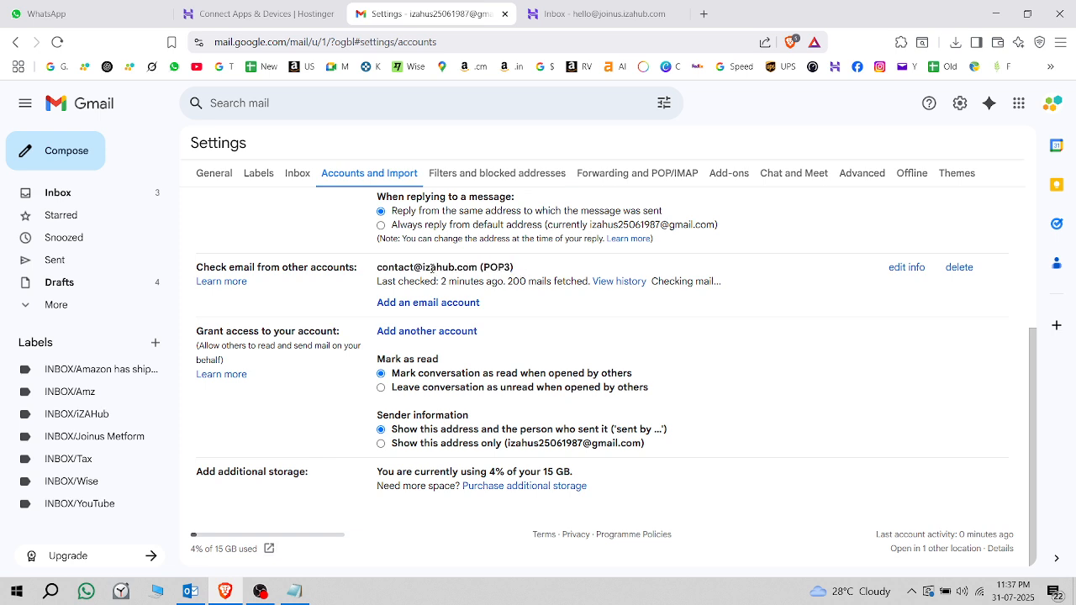
left_click_drag(376, 269, 526, 275)
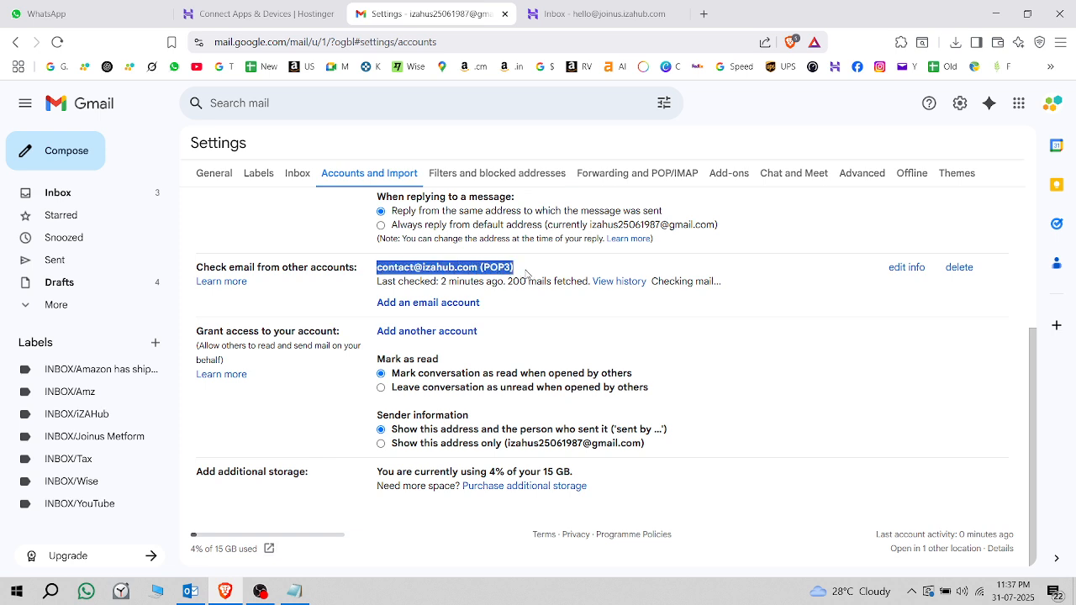
left_click(349, 285)
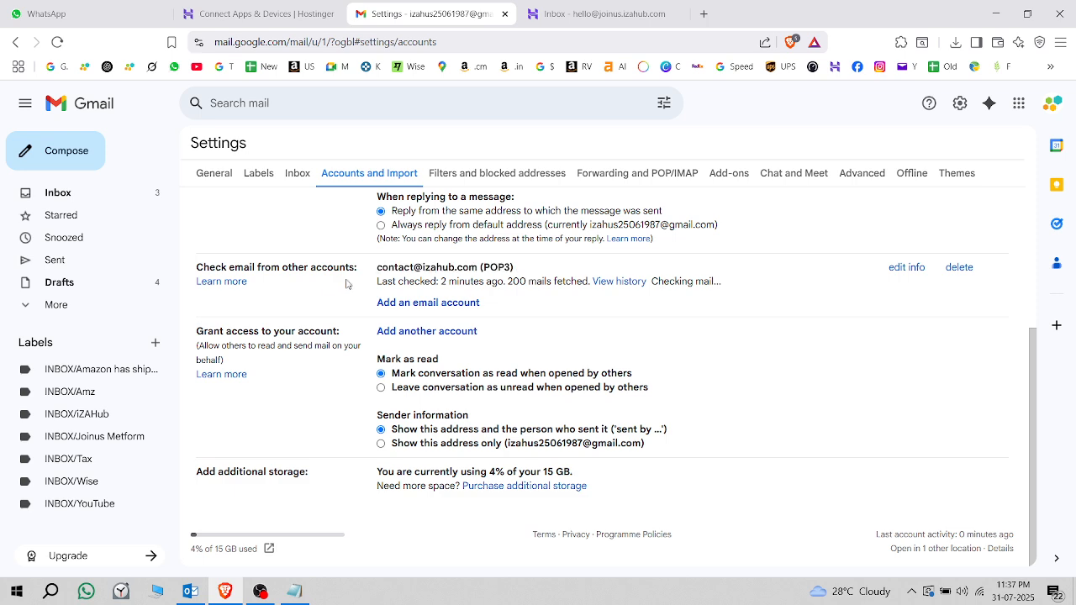
scroll(454, 268, "up", 3)
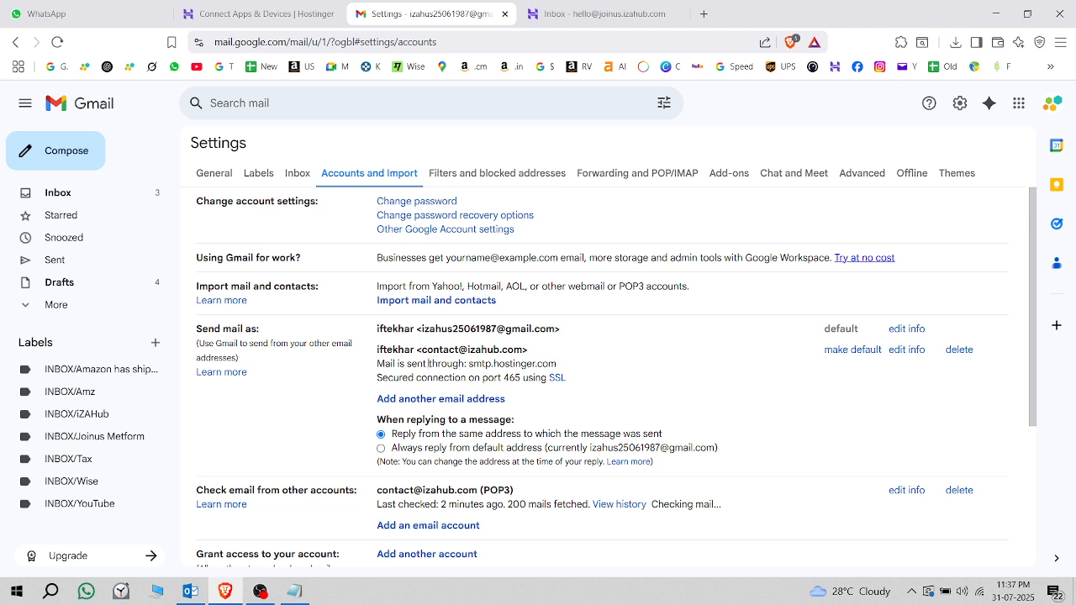
left_click_drag(383, 349, 557, 352)
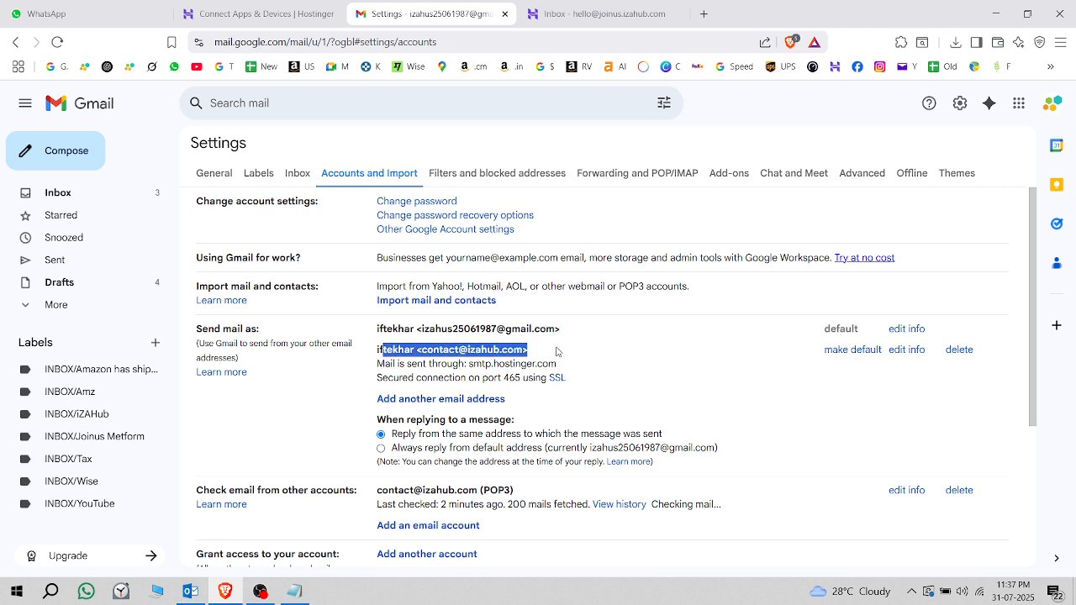
left_click(490, 349)
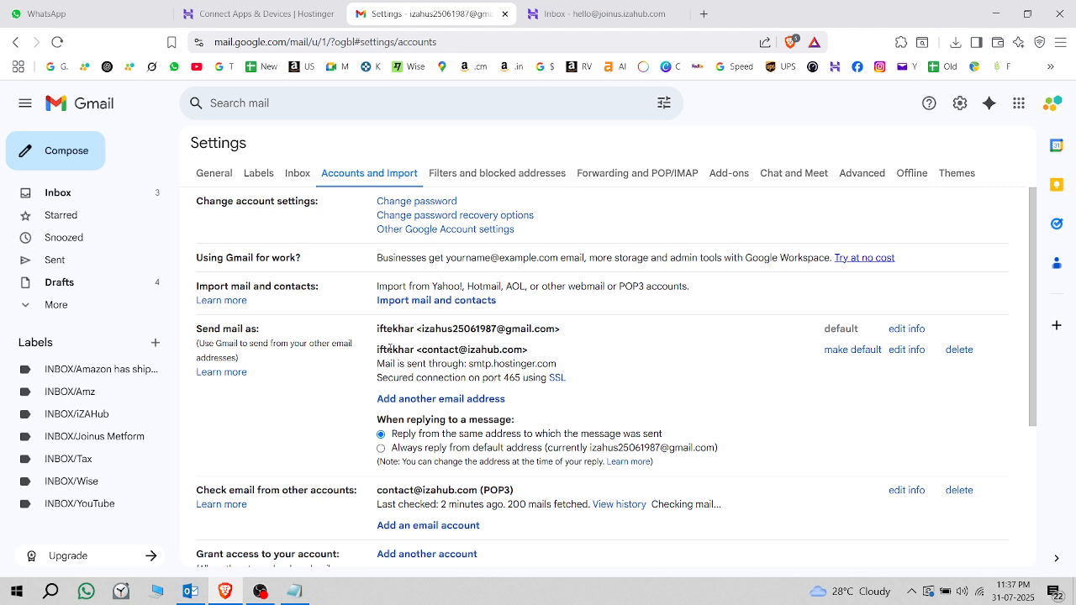
left_click_drag(418, 348, 529, 356)
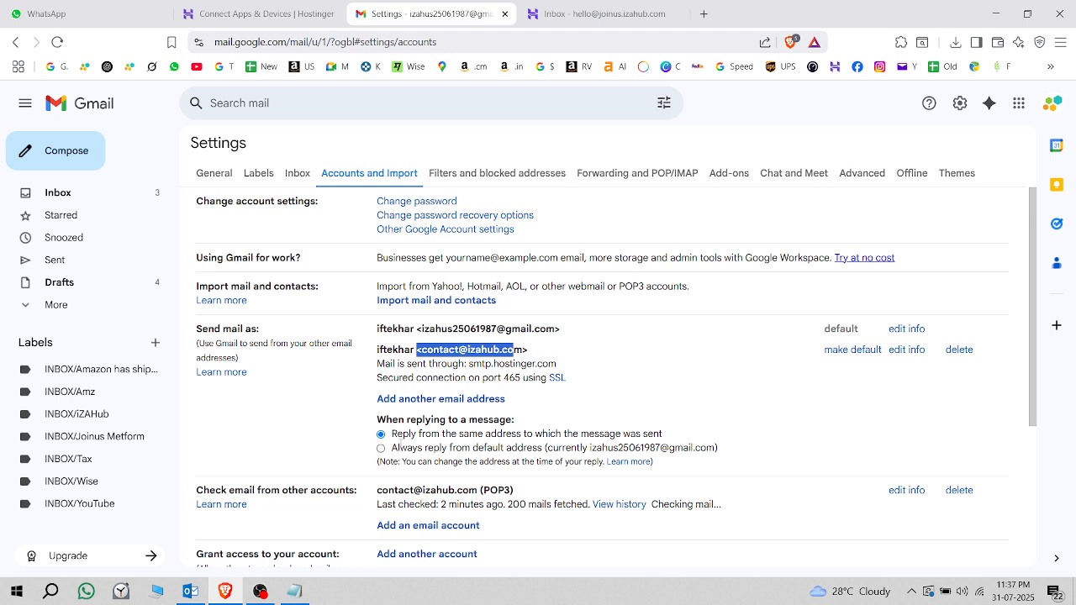
Set Gmail to reply from the same address to which the message was sent.
left_click(382, 435)
left_click_drag(592, 449, 684, 448)
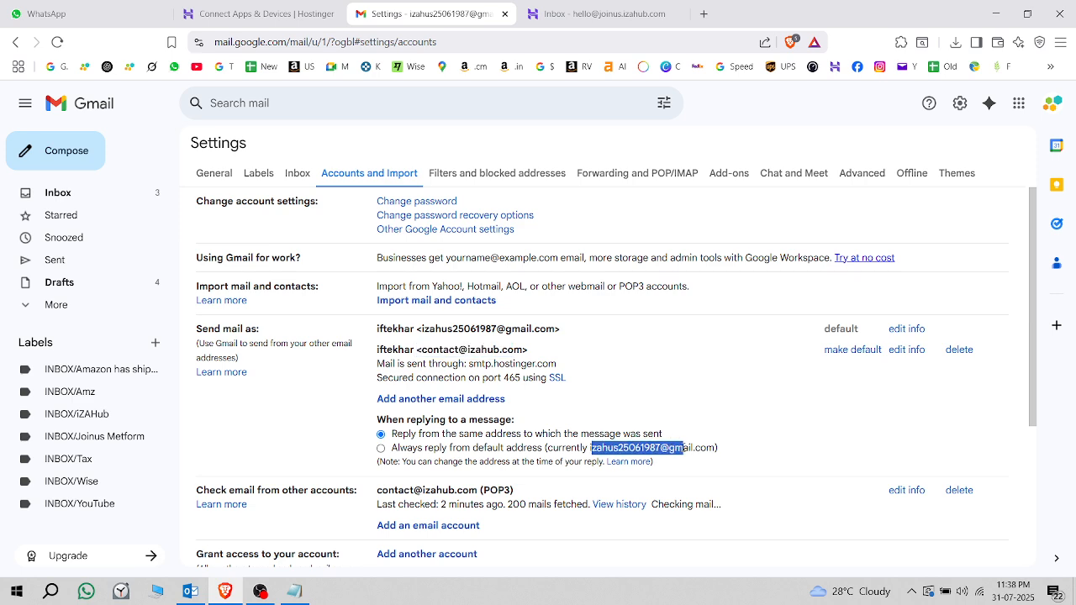
left_click(382, 435)
left_click(431, 435)
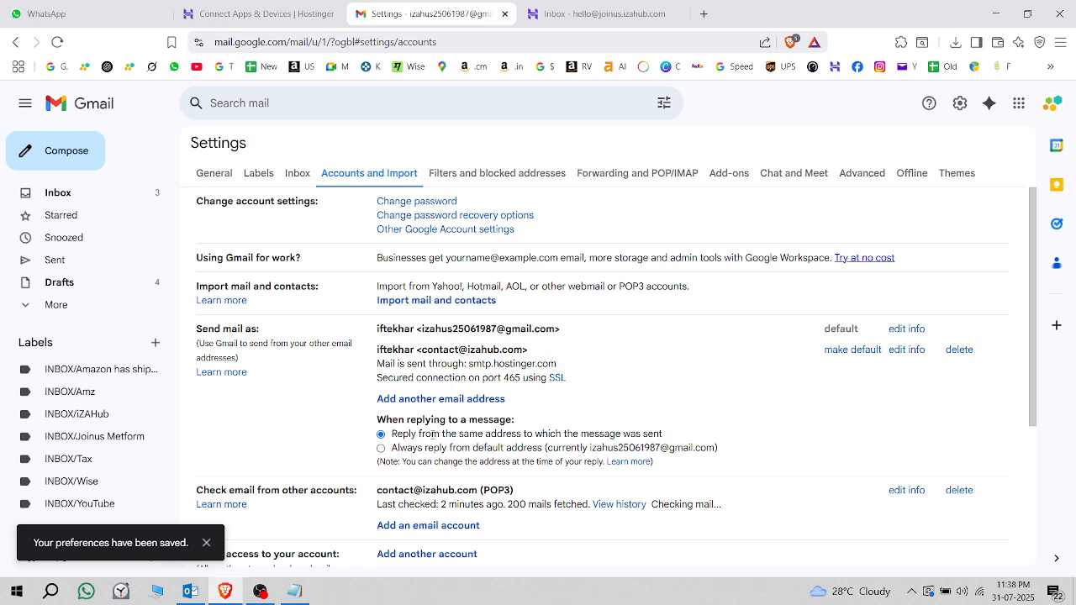
scroll(454, 395, "down", 1)
scroll(453, 395, "up", 1)
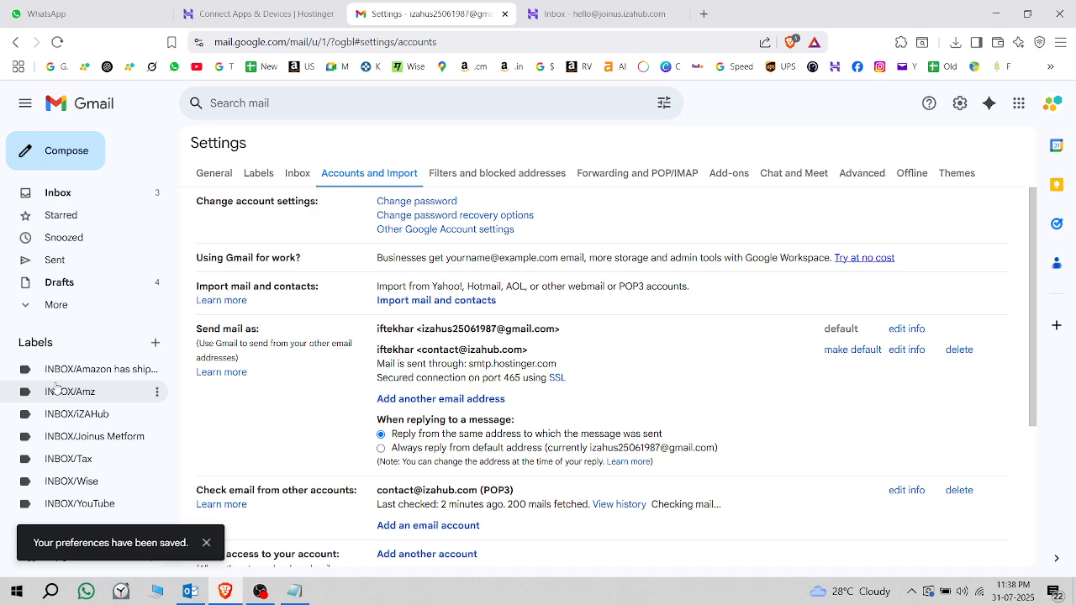
Start a new message and choose the izahub.com address as the sender.
left_click(50, 155)
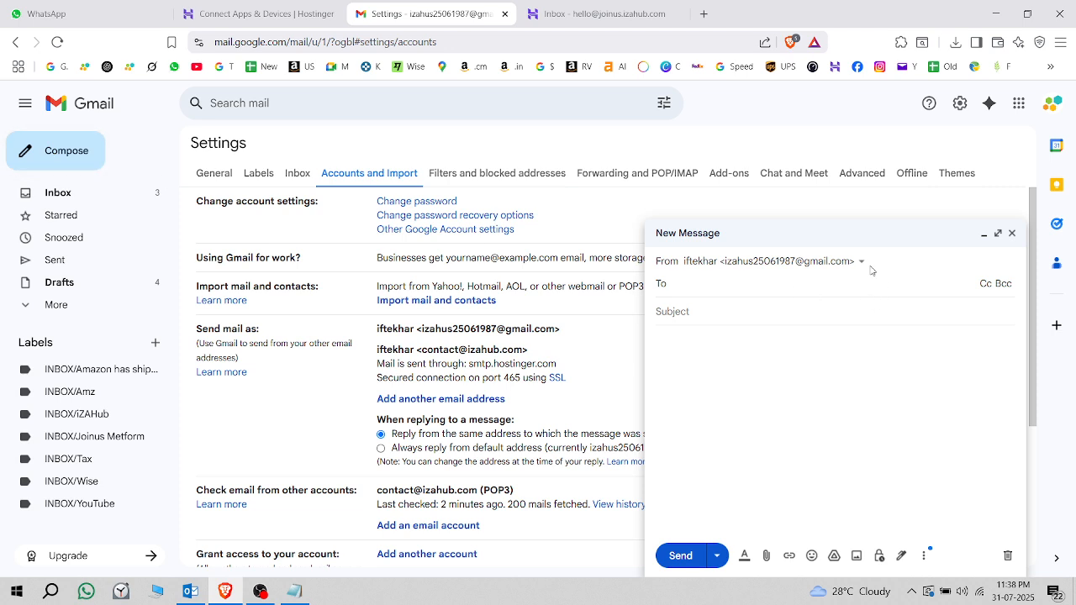
left_click(859, 264)
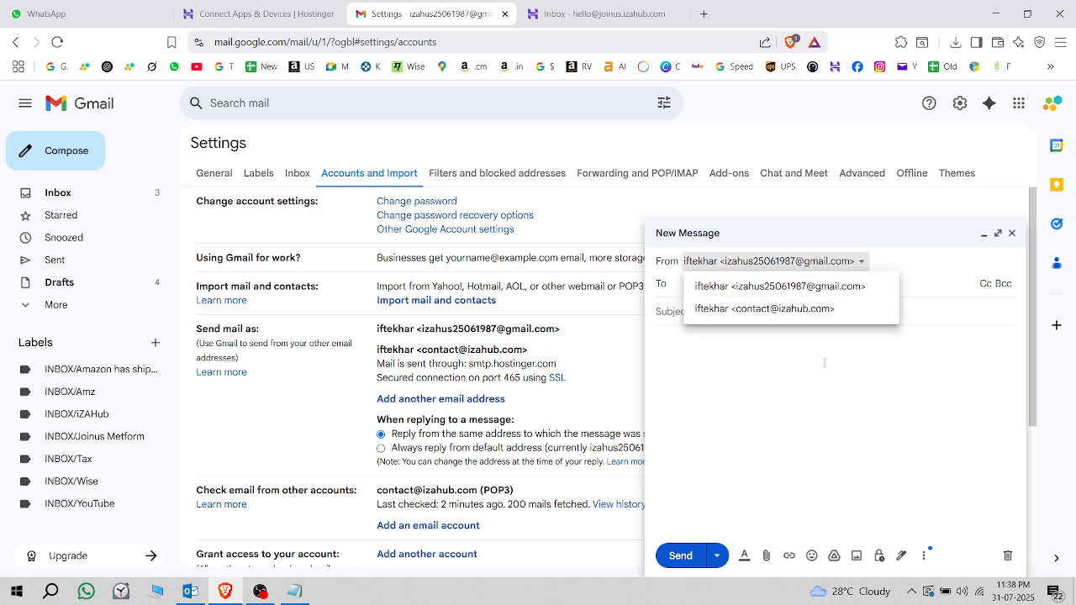
left_click(826, 286)
left_click(775, 264)
left_click(762, 310)
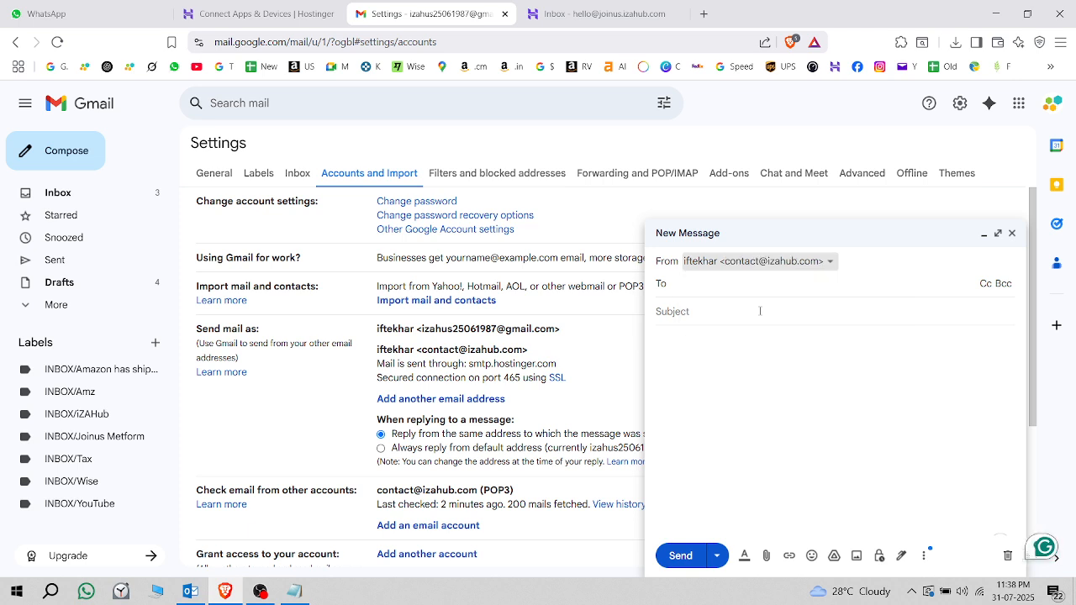
Go through the new message's recipient, subject and body fields without filling them in, and minimize the message.
left_click(690, 285)
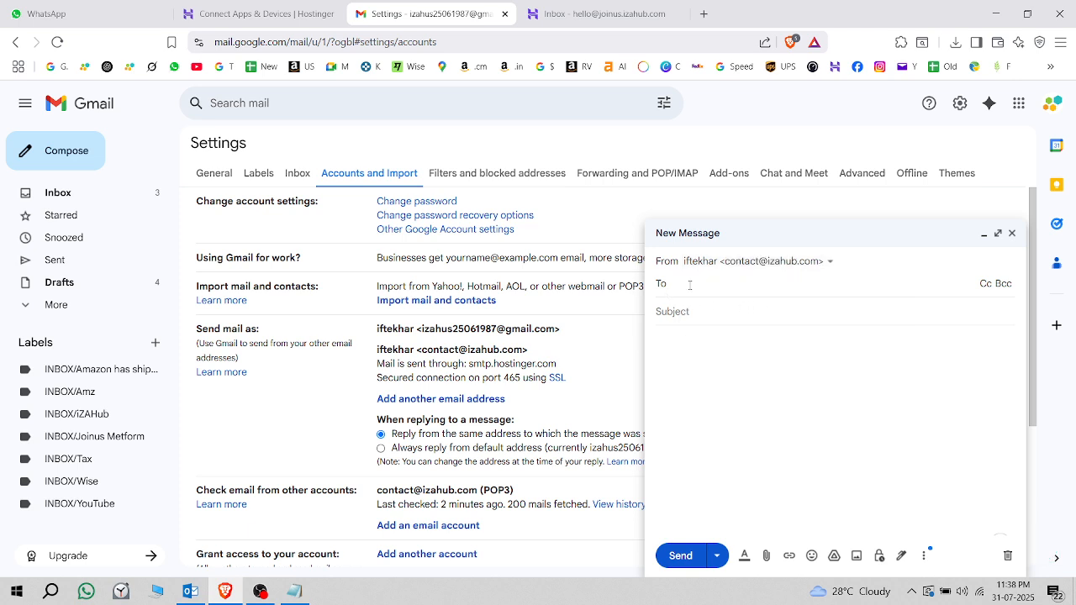
left_click(703, 311)
left_click(699, 371)
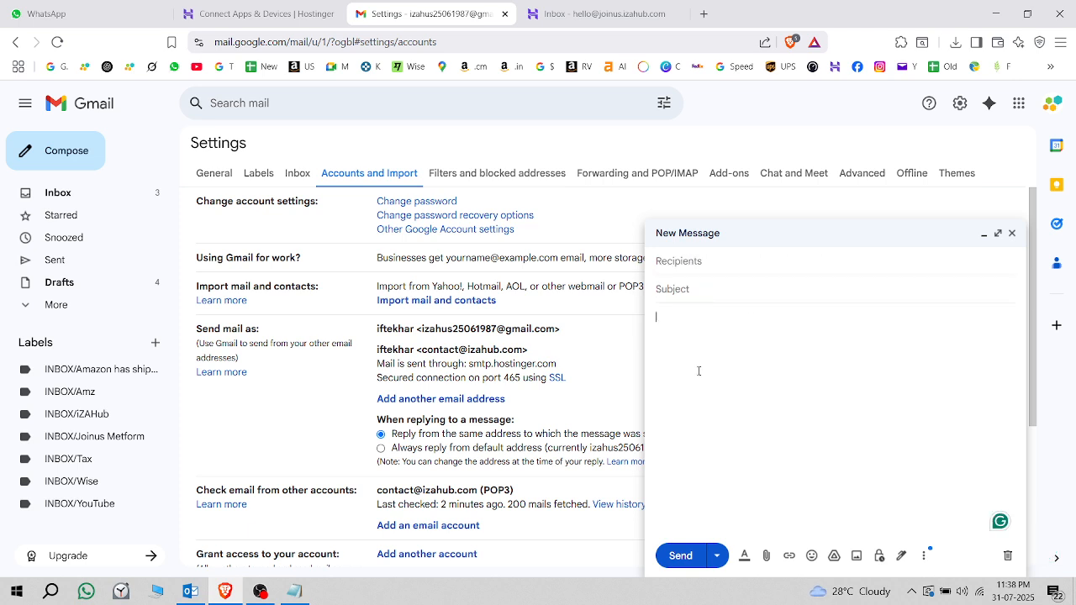
left_click(1014, 245)
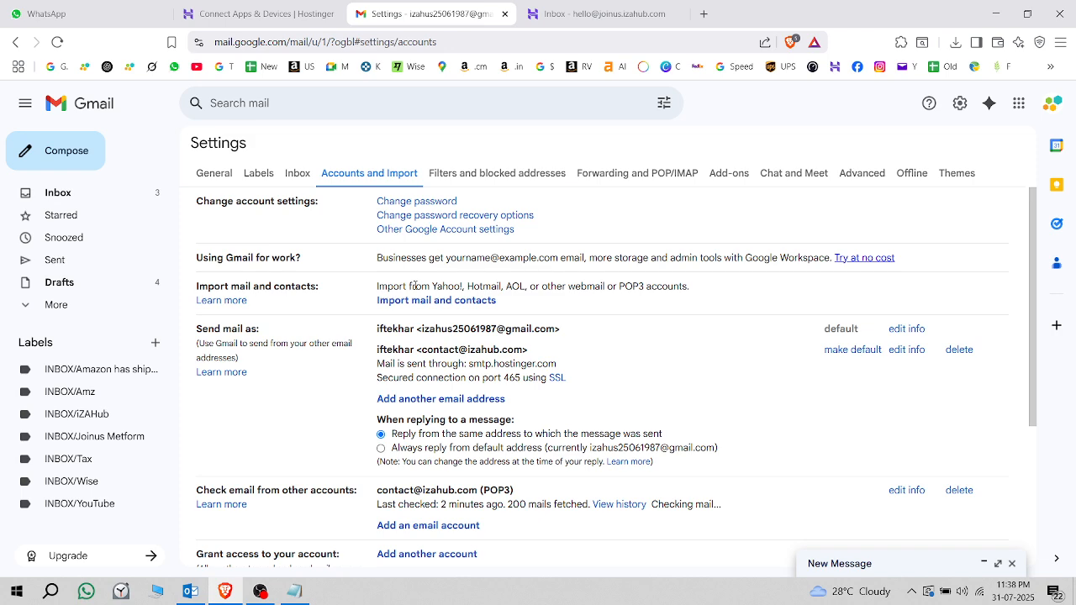
Open the Gmail inbox and reload the page, discarding the unsaved new message.
left_click(60, 194)
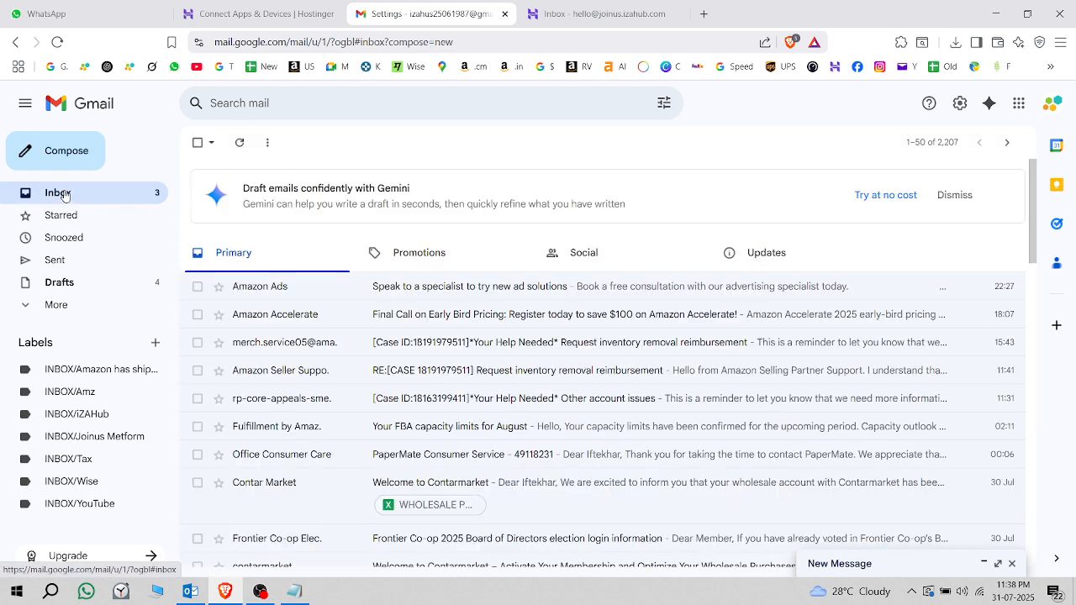
left_click(57, 42)
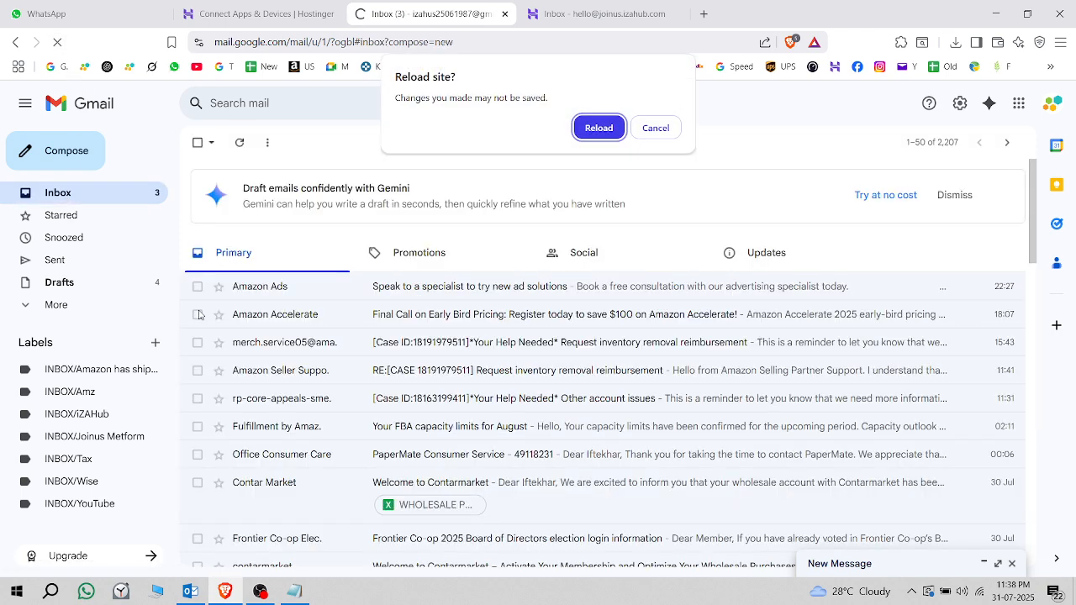
left_click(602, 134)
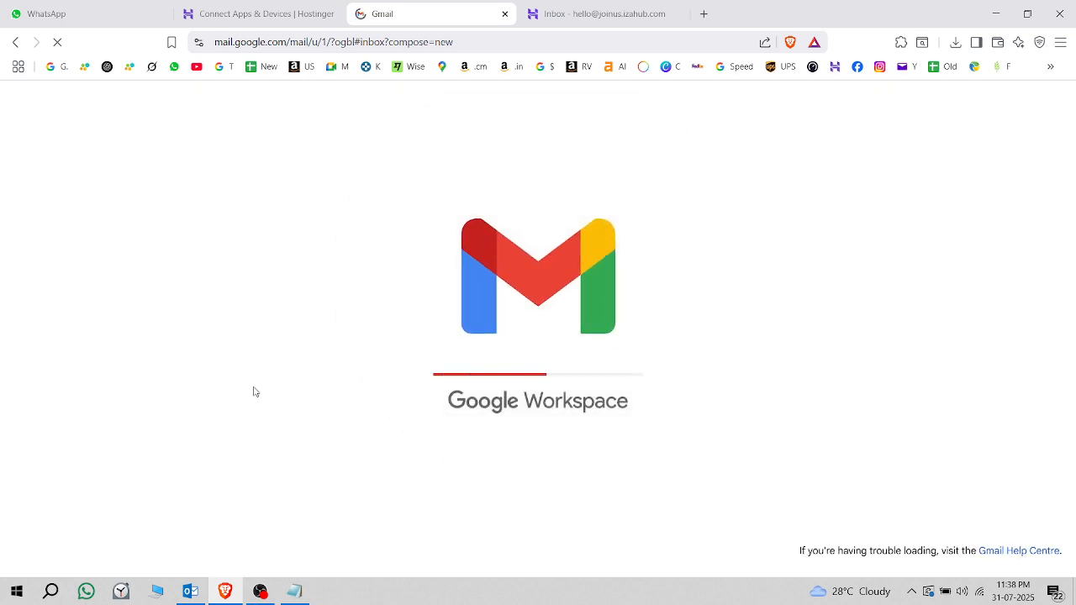
Switch to Outlook and select the Gmail Team's confirmation email in the izahub.com inbox.
left_click(190, 591)
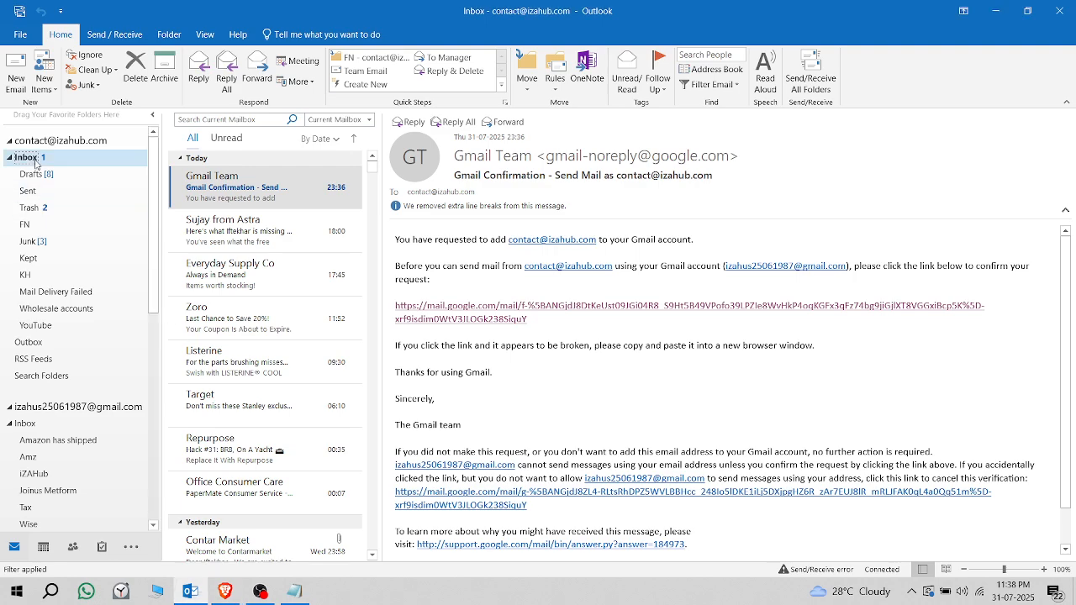
left_click(1027, 11)
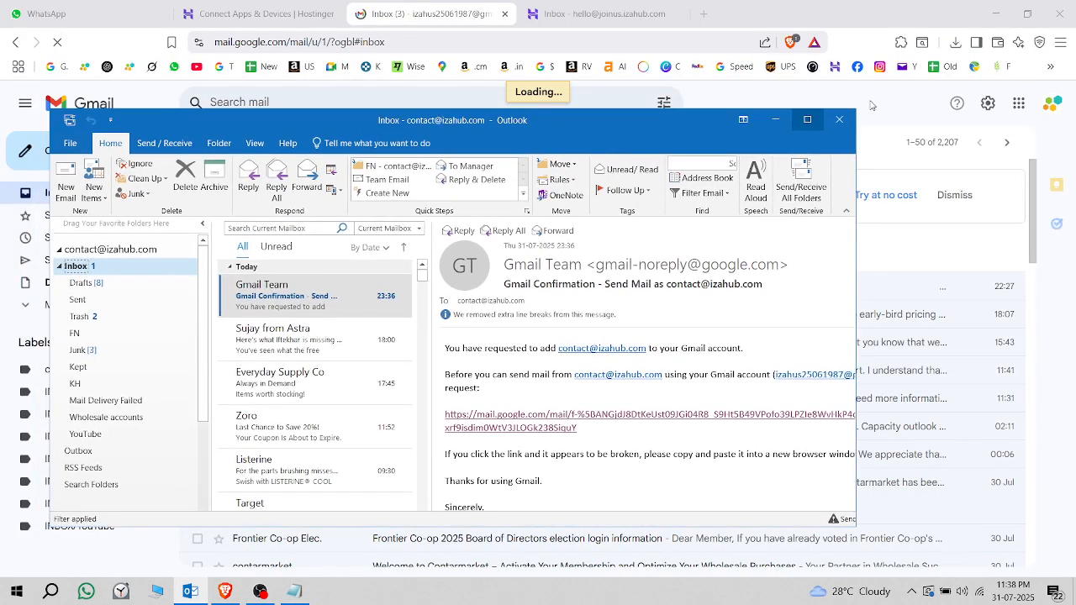
left_click(807, 119)
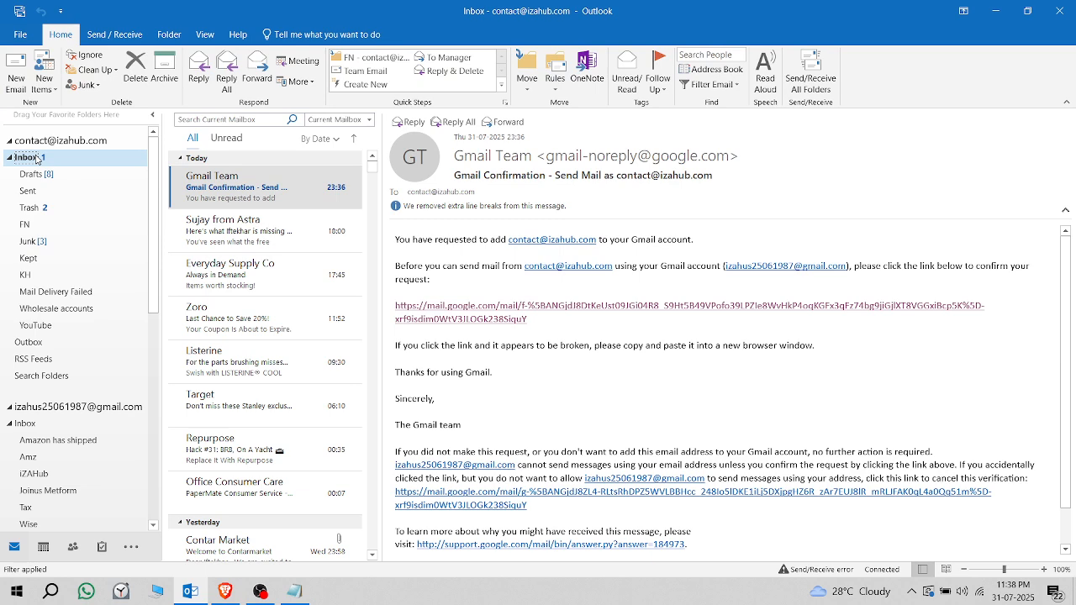
left_click(237, 188)
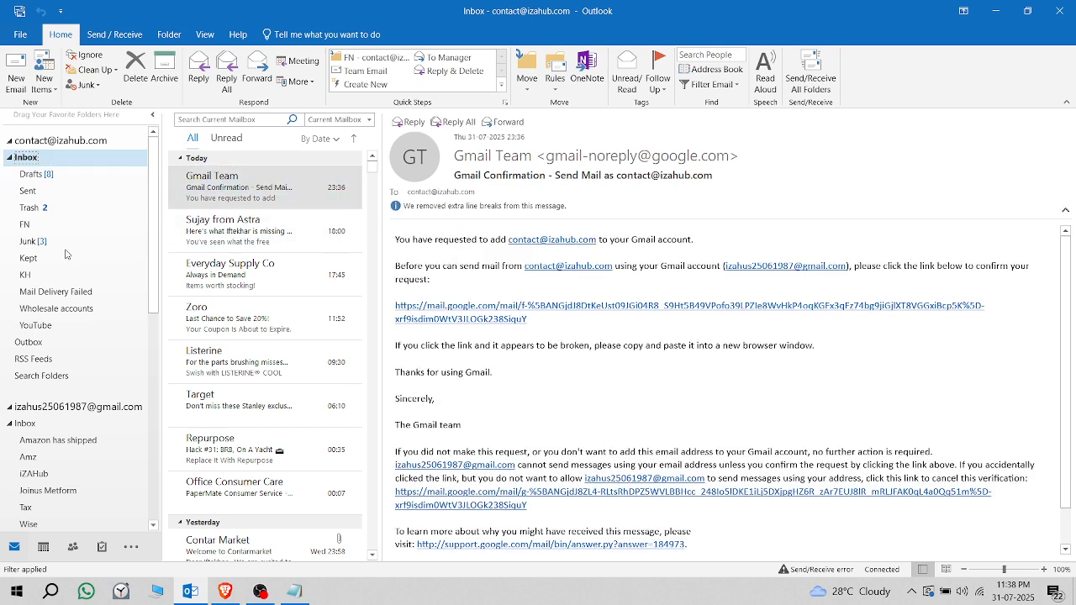
Return to the Gmail inbox and open the Amazon Ads email "Speak to a specialist to try new ad solutions".
left_click(995, 11)
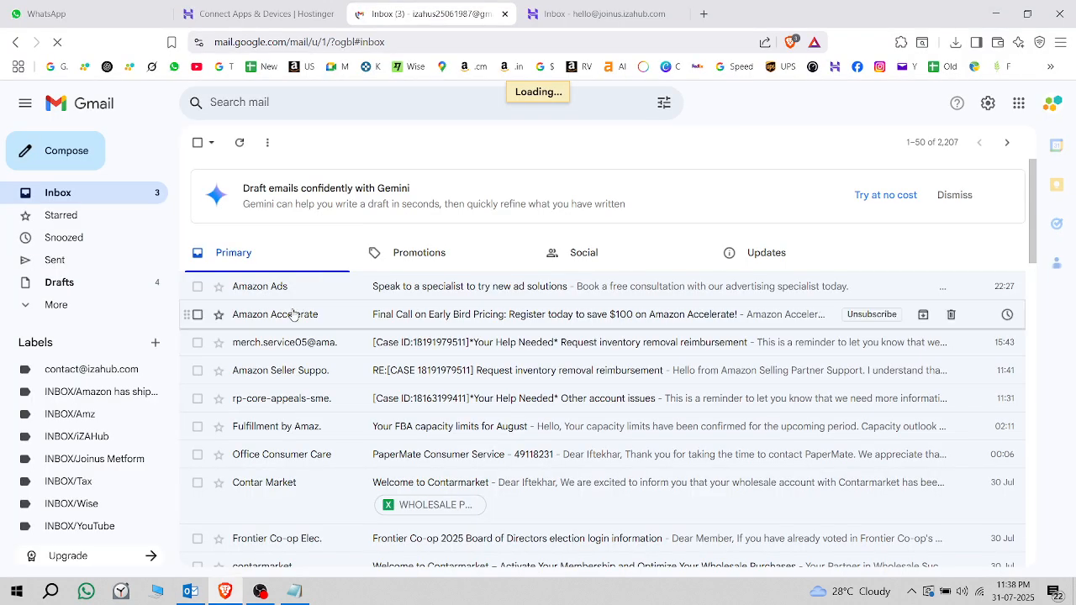
left_click(468, 294)
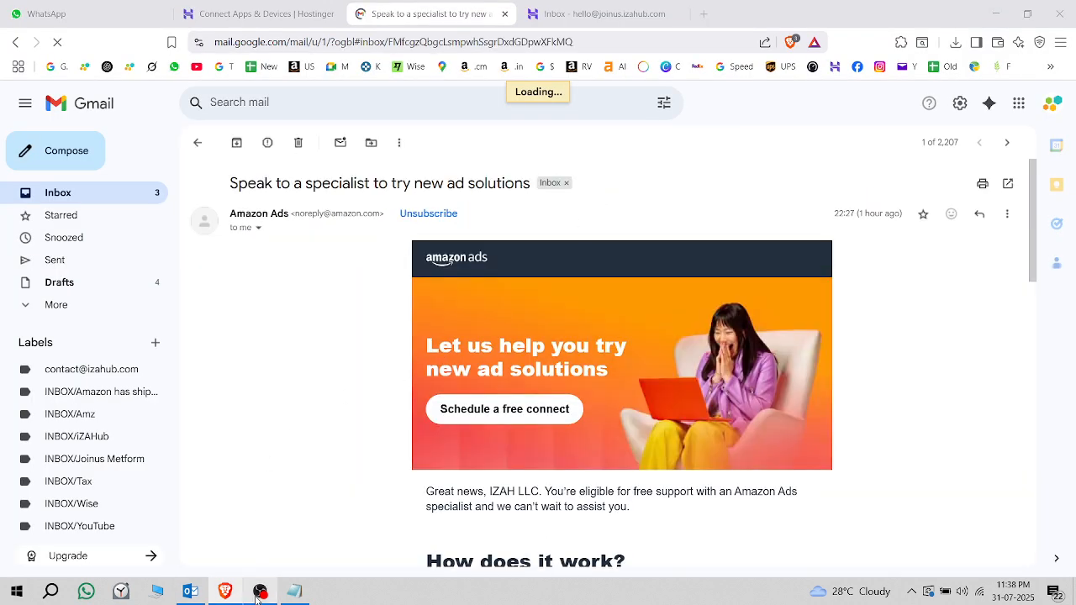